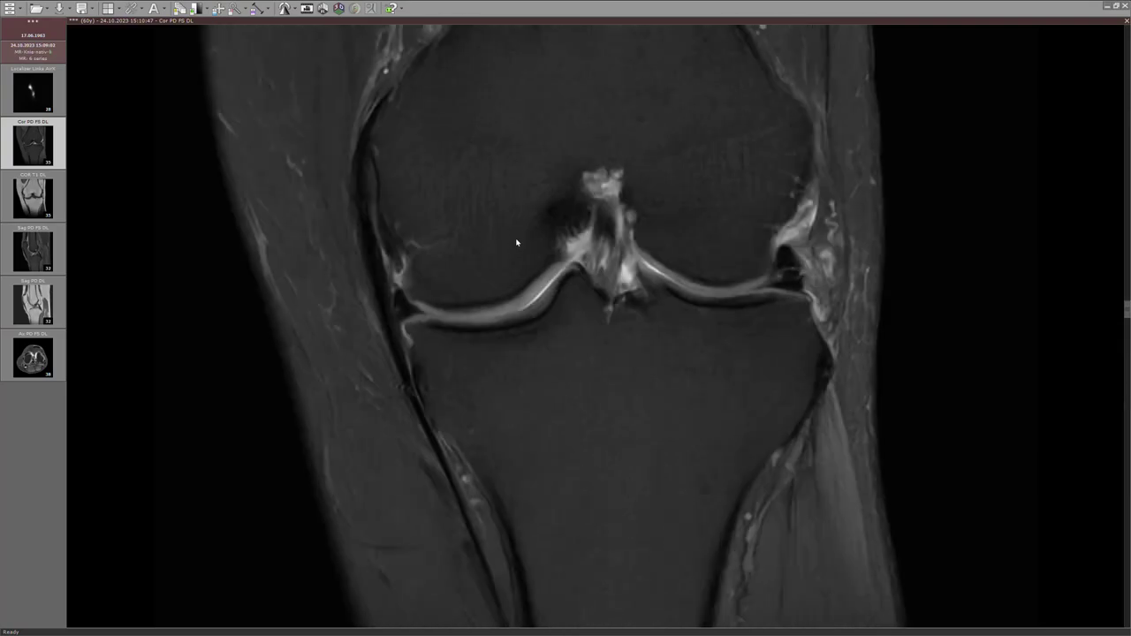
- Examine the menisci, cartilage and intercondylar notch across the slices of the coronal PD FS series, through to the posterior condyles
scroll(518, 242, "down", 2)
scroll(517, 243, "down", 5)
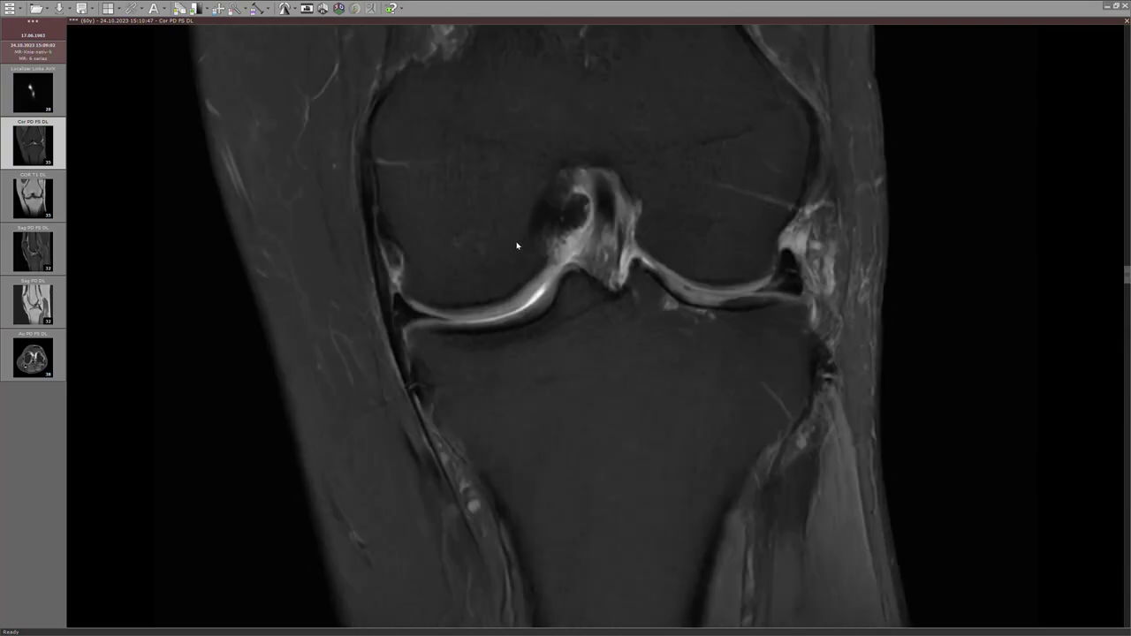
scroll(517, 245, "down", 6)
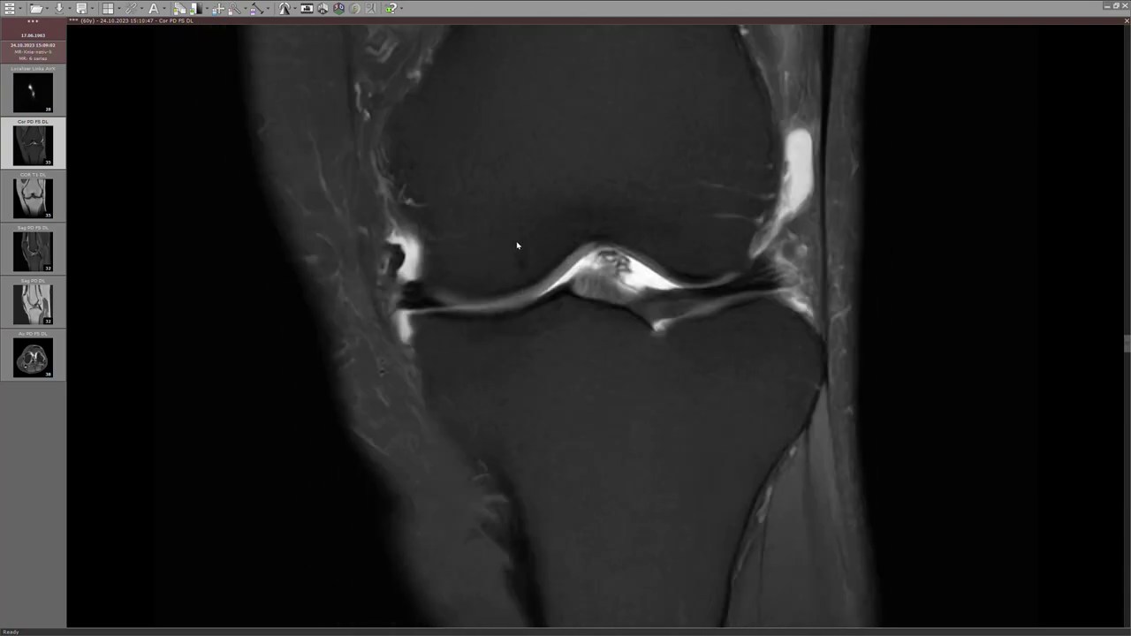
scroll(517, 247, "down", 2)
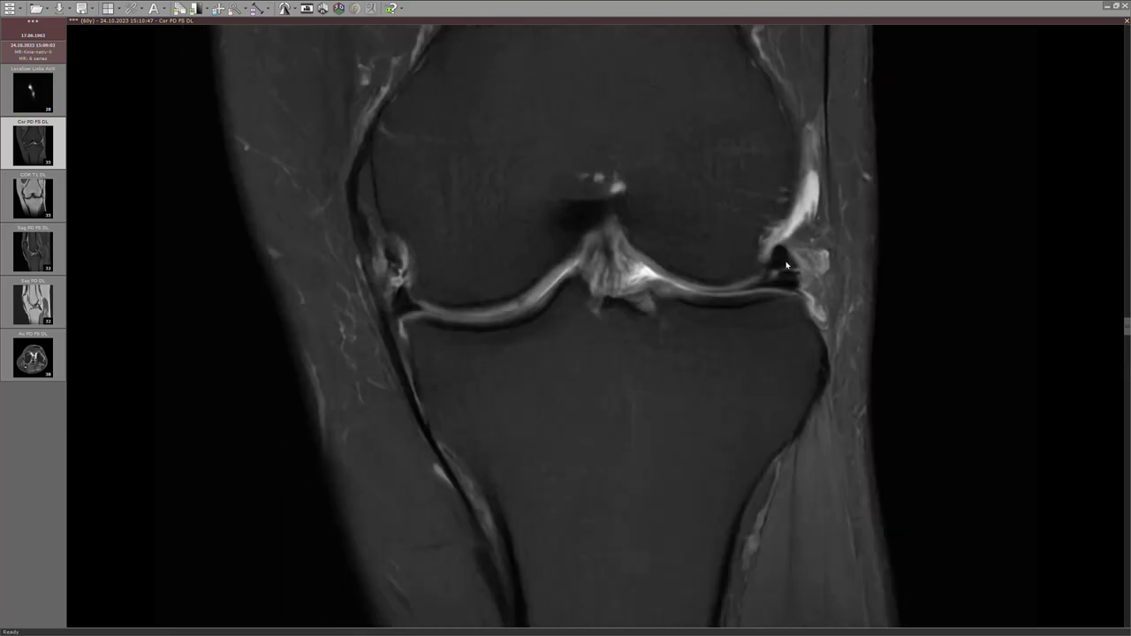
scroll(495, 248, "up", 8)
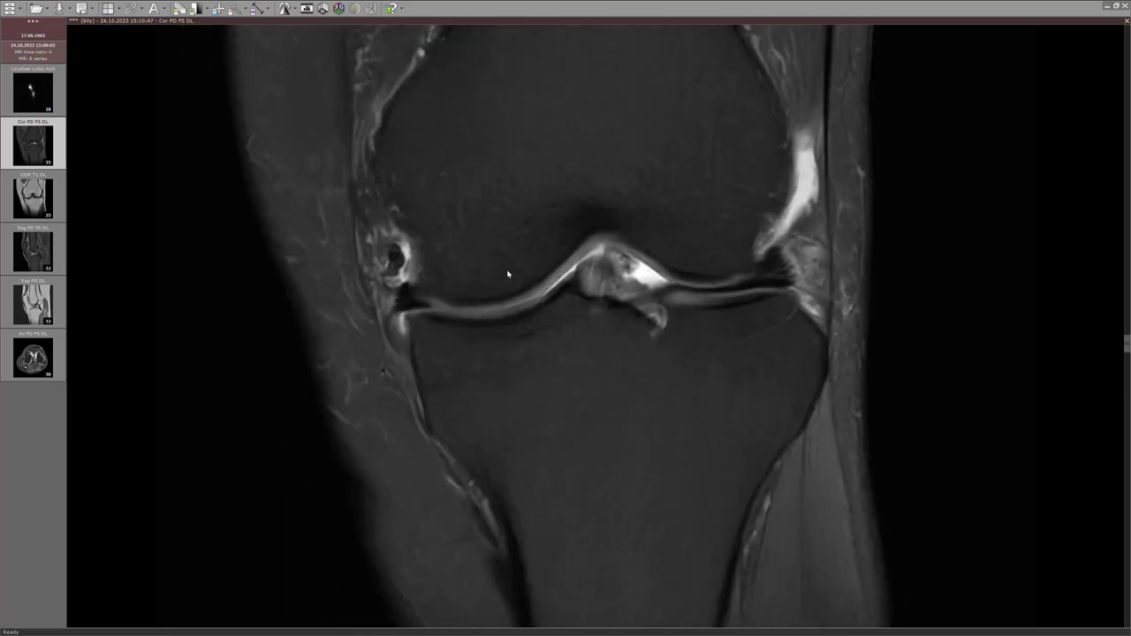
scroll(659, 274, "down", 2)
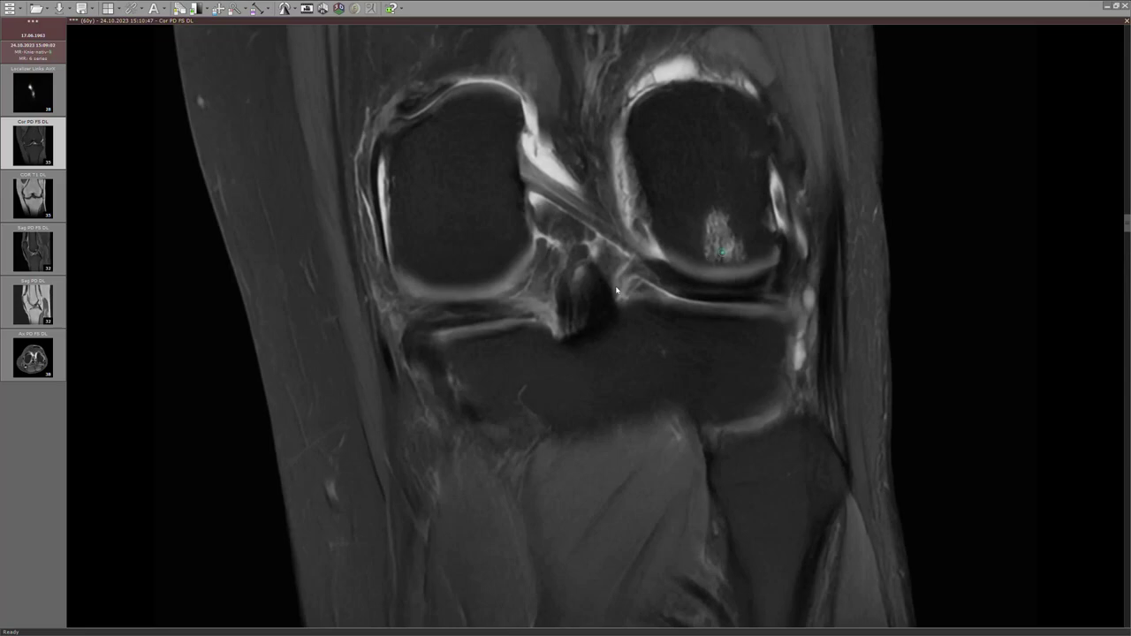
- Open the Sag PD FS DL series and inspect an enlarged view of the bright area in the posterior lateral femoral condyle
left_click_drag(32, 249, 504, 264)
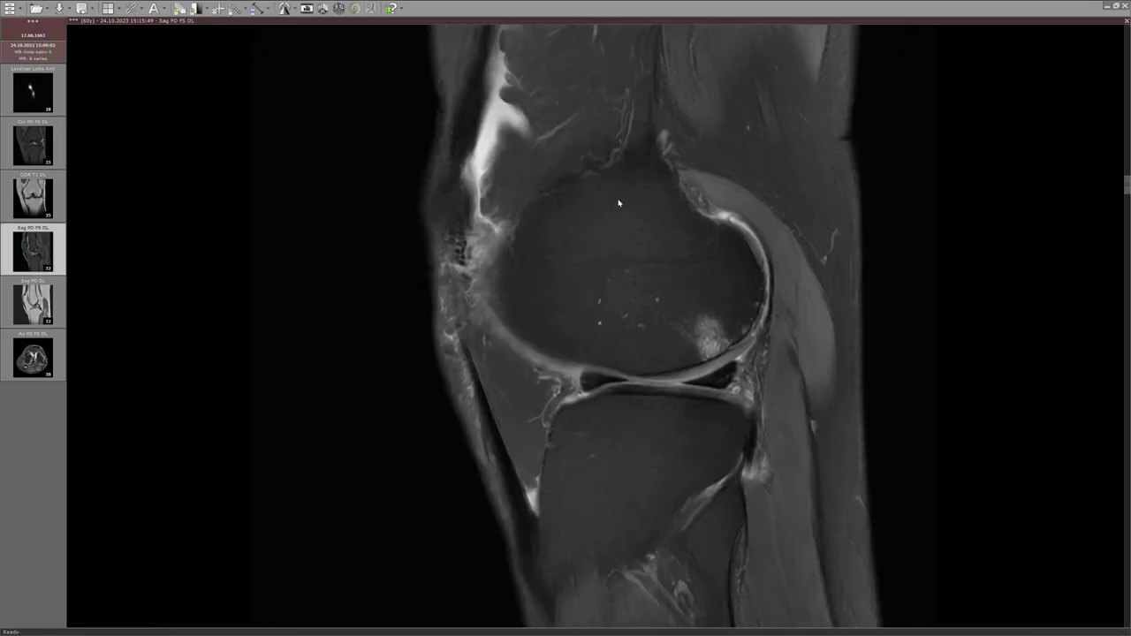
left_click_drag(785, 312, 747, 192)
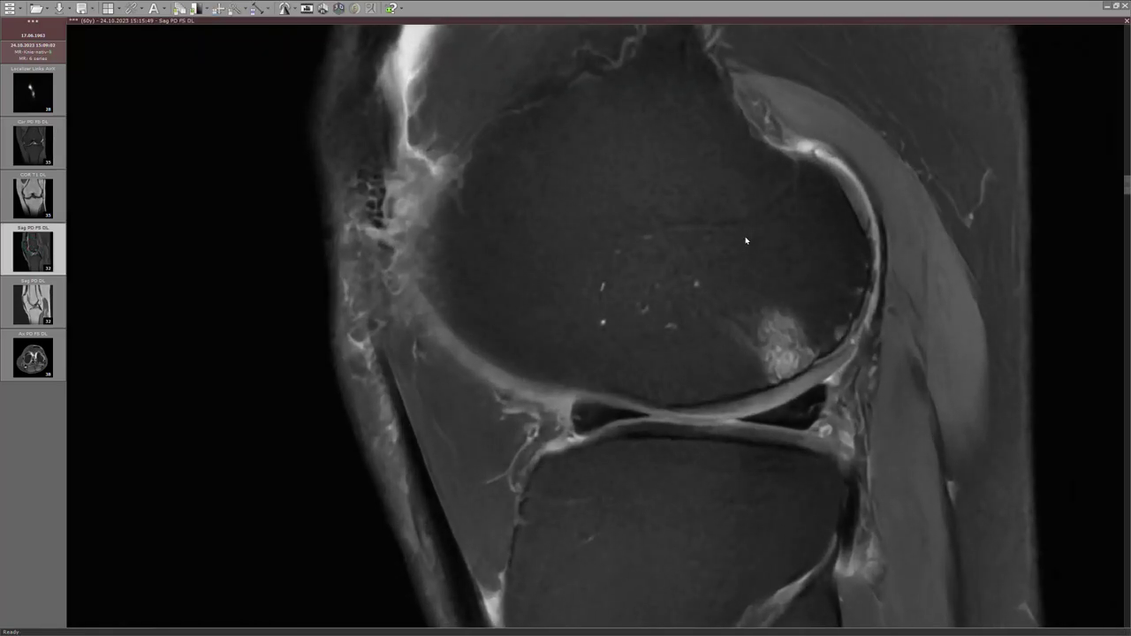
scroll(869, 327, "up", 1)
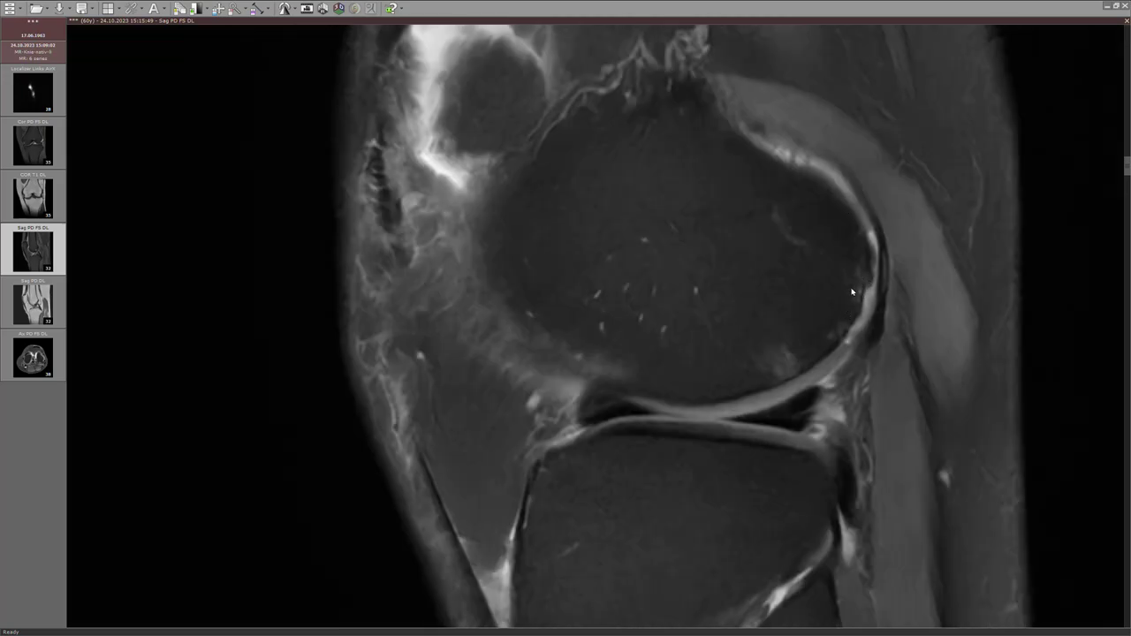
scroll(864, 323, "down", 2)
left_click_drag(894, 356, 680, 322)
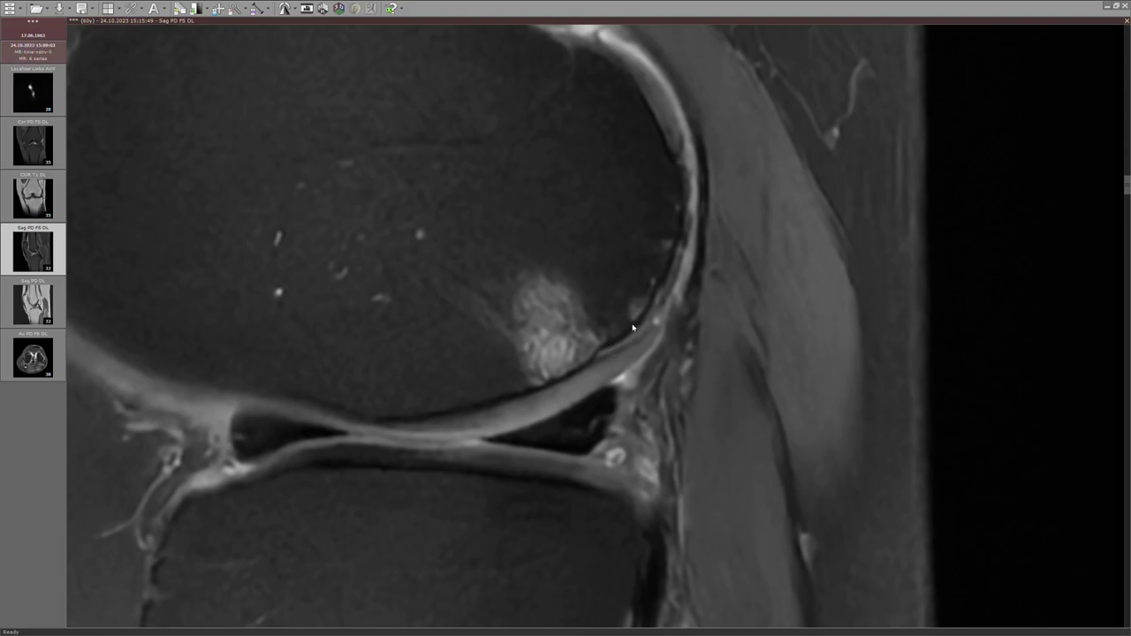
left_click_drag(580, 303, 581, 403)
scroll(589, 212, "down", 1)
scroll(520, 213, "down", 2)
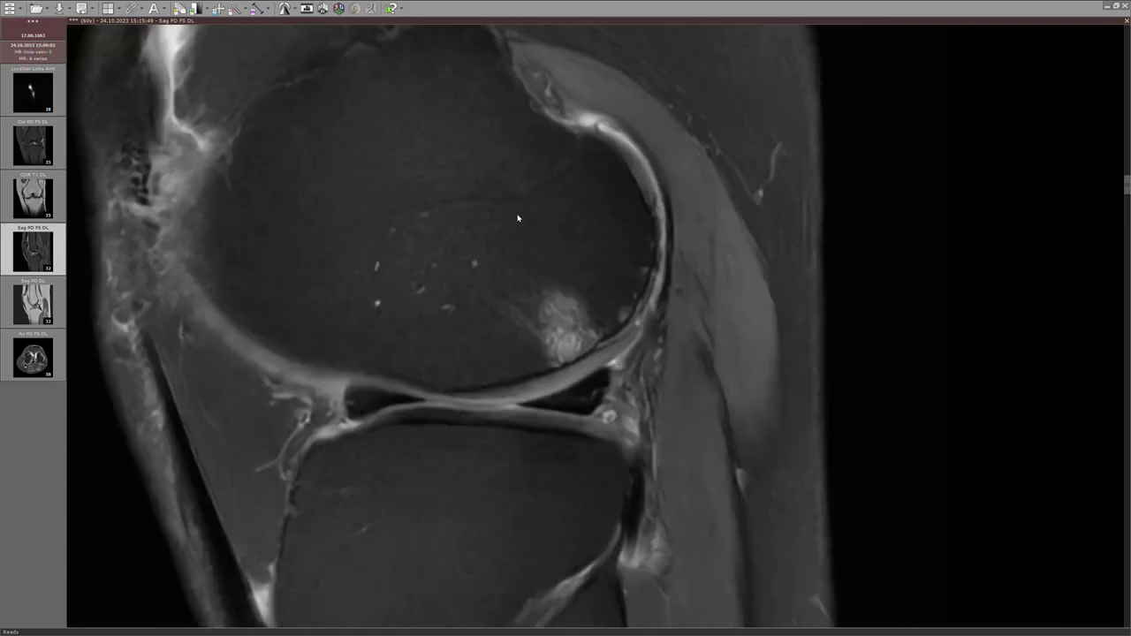
- Return to the Cor PD FS DL series and bring an enlarged view of the medial joint margin into focus on the anterior slices
left_click_drag(58, 141, 309, 248)
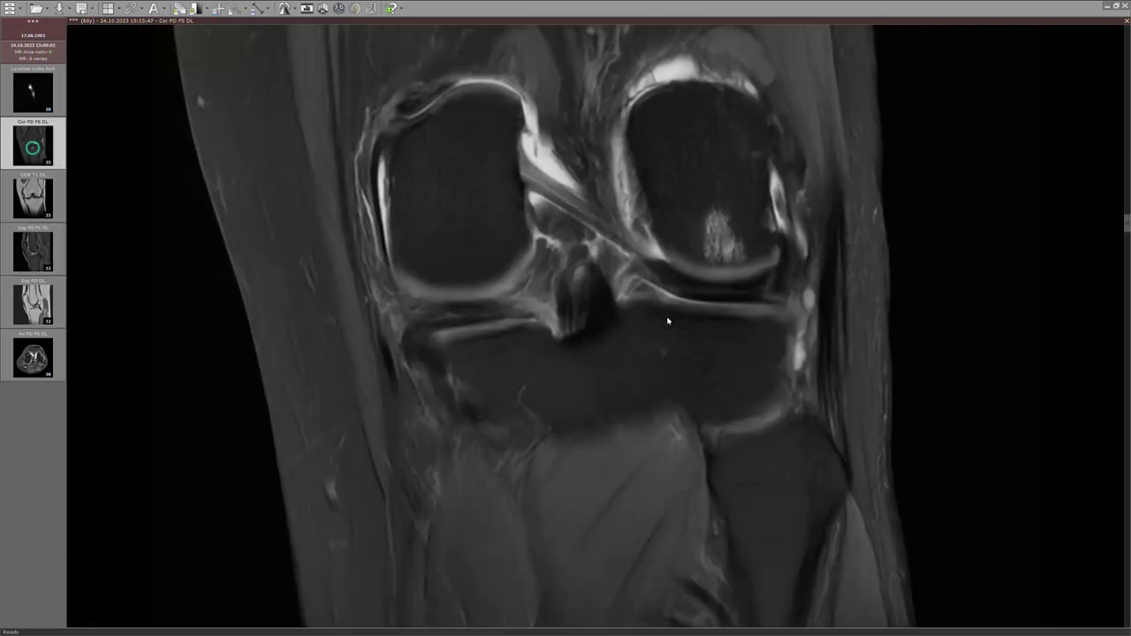
scroll(699, 194, "down", 1)
scroll(642, 201, "down", 1)
scroll(621, 207, "down", 5)
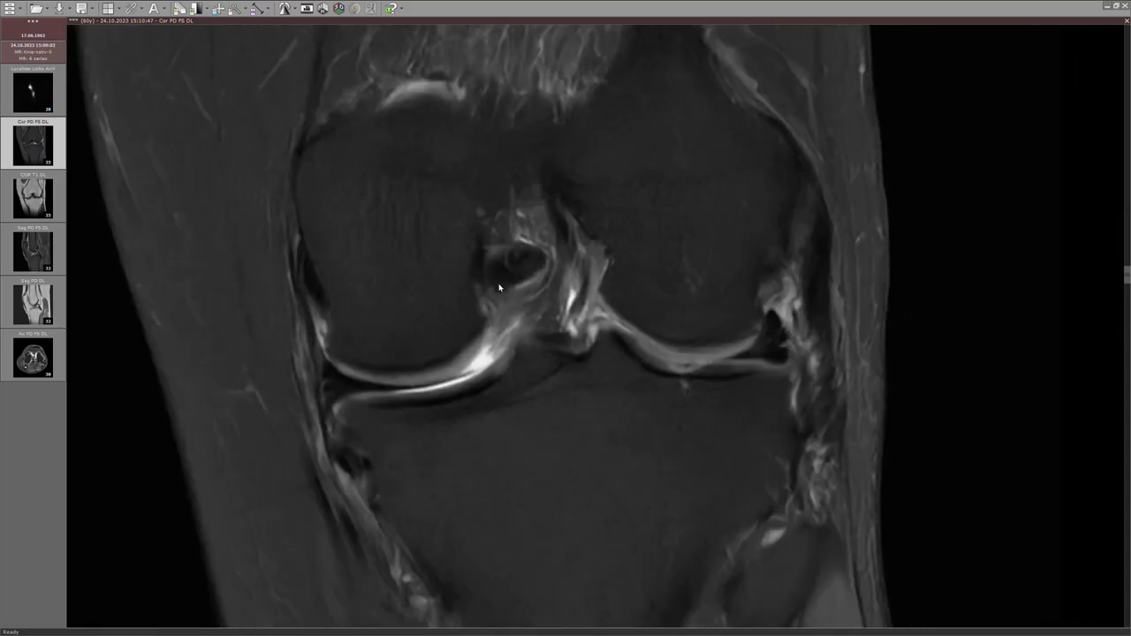
scroll(499, 287, "down", 4)
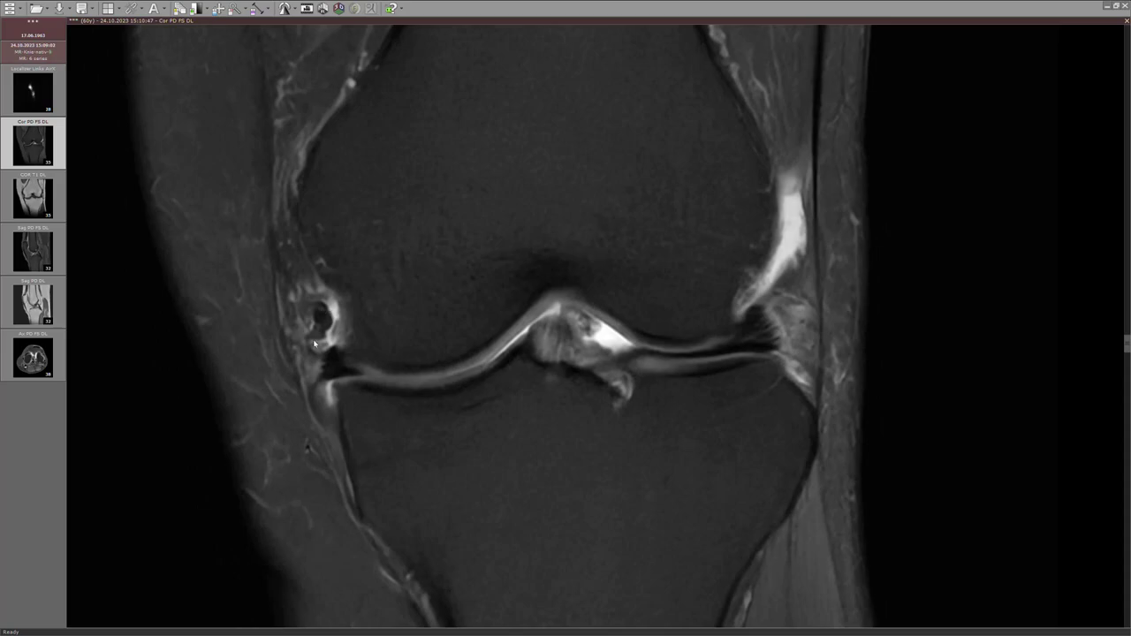
- Examine the rounded dark structure beside the medial femoral condyle by comparing neighbouring coronal slices
scroll(323, 341, "down", 1)
scroll(313, 312, "up", 2)
scroll(337, 315, "down", 1)
key("f")
mouse_move(318, 297)
left_mouse_down()
mouse_move(303, 340)
mouse_move(338, 336)
mouse_move(337, 311)
mouse_move(319, 302)
left_mouse_up()
scroll(323, 318, "down", 3)
scroll(329, 327, "up", 2)
scroll(331, 330, "down", 3)
scroll(329, 332, "up", 3)
scroll(328, 345, "down", 4)
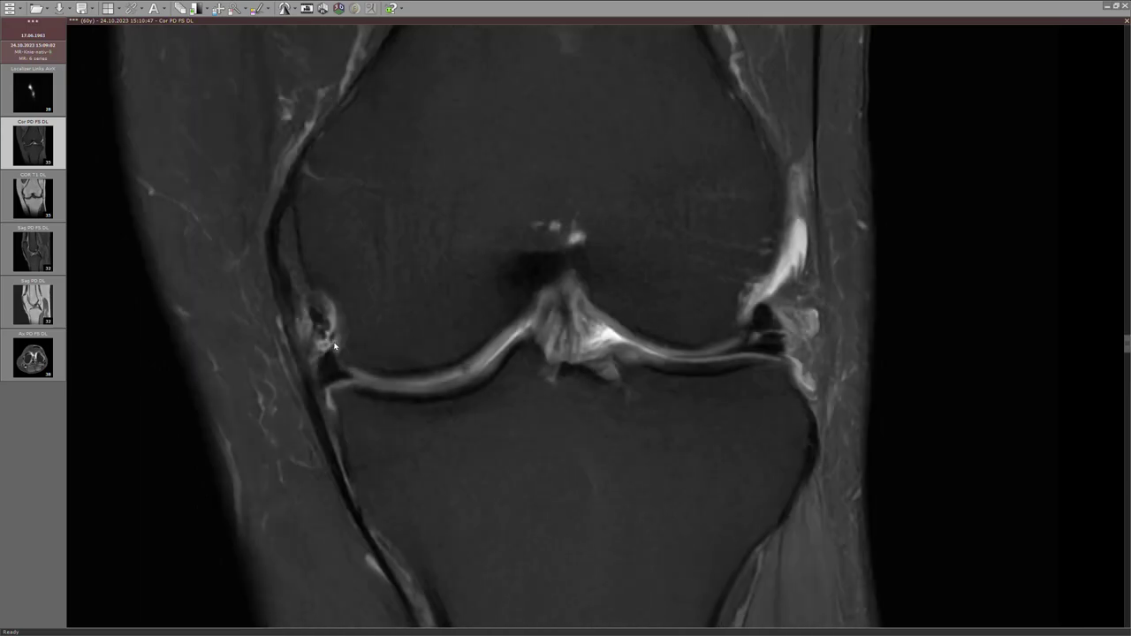
- Follow the medial collateral ligament and the adjacent medial recess through the mid-joint coronal slices
scroll(334, 342, "down", 3)
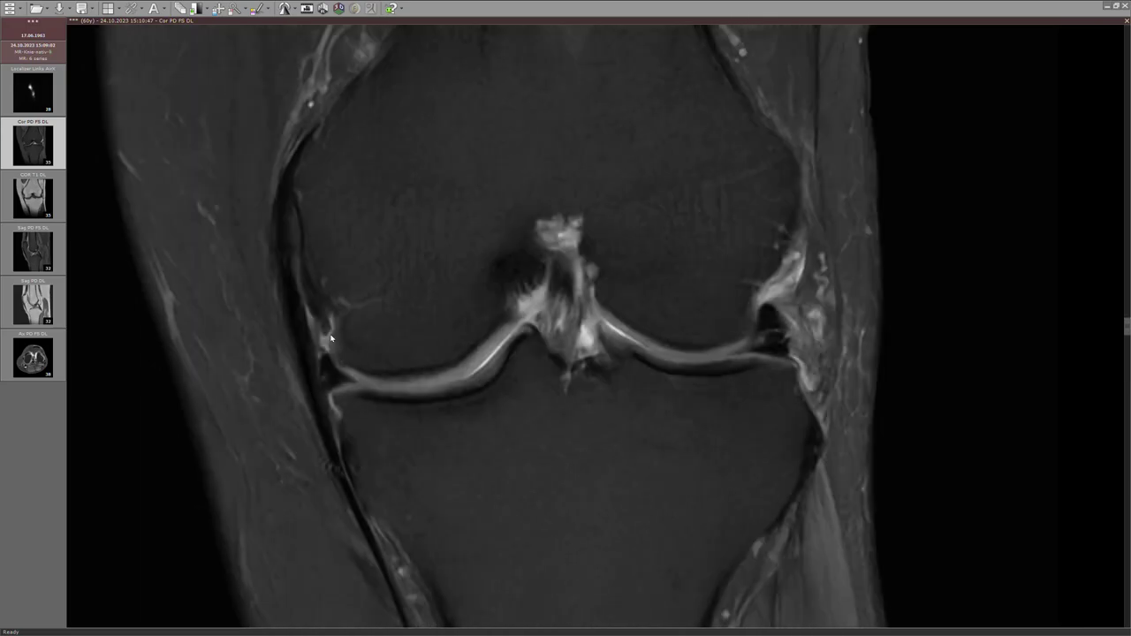
scroll(312, 281, "down", 1)
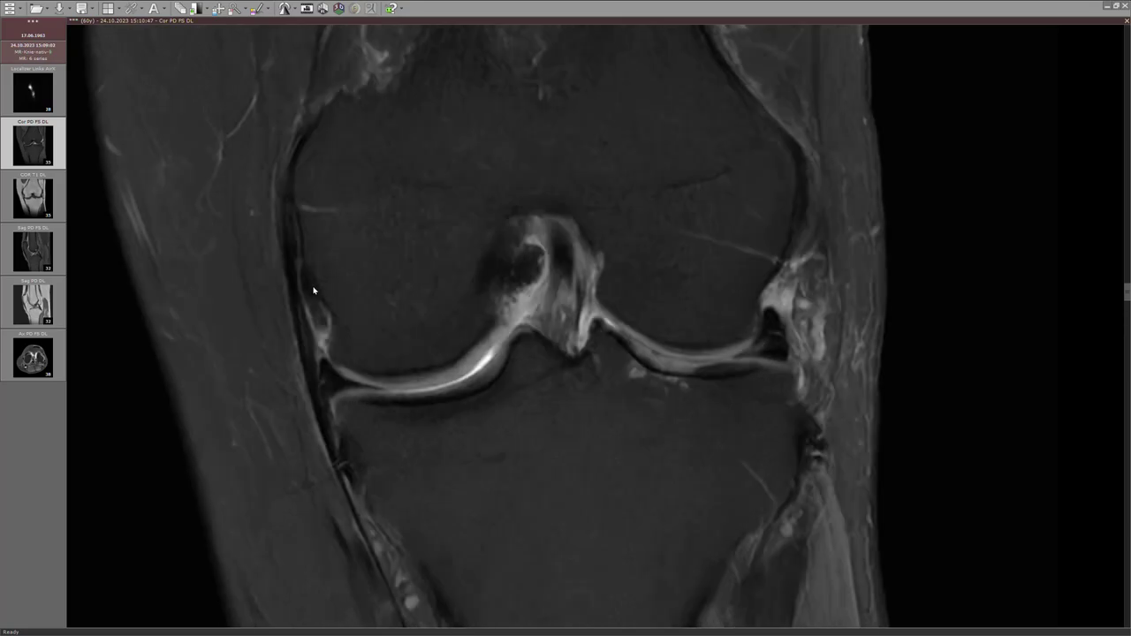
scroll(312, 275, "down", 1)
scroll(303, 290, "down", 4)
scroll(304, 317, "up", 6)
scroll(308, 313, "down", 9)
scroll(310, 323, "up", 2)
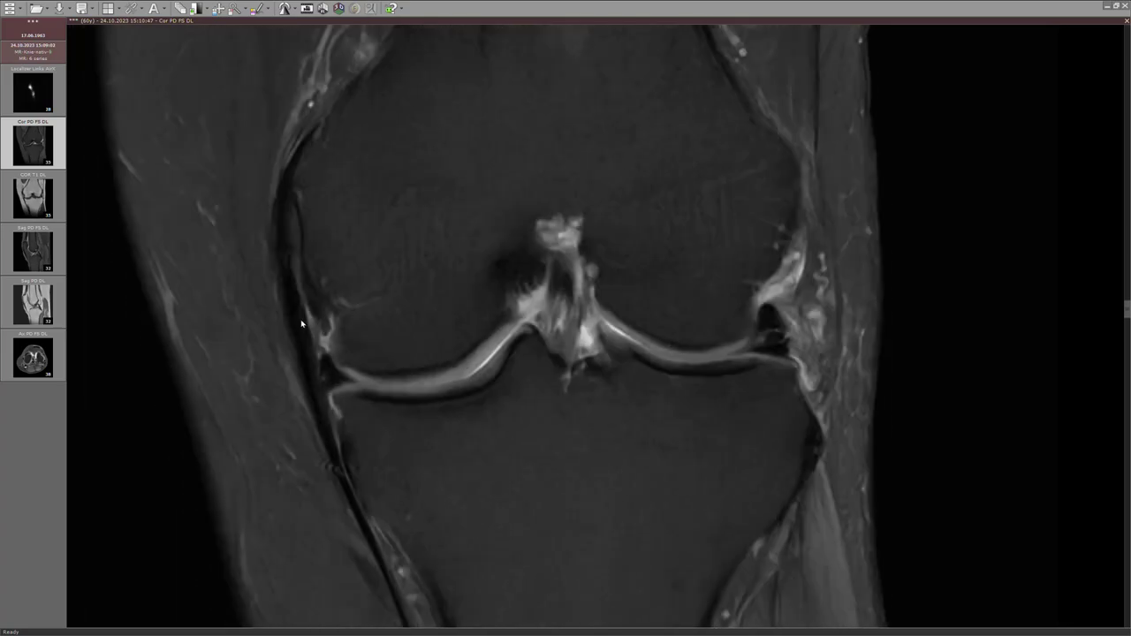
- Trace the rounded medial structure forward through the coronal slices to the anterior medial recess and meniscus, and back to the mid-joint
scroll(318, 300, "up", 3)
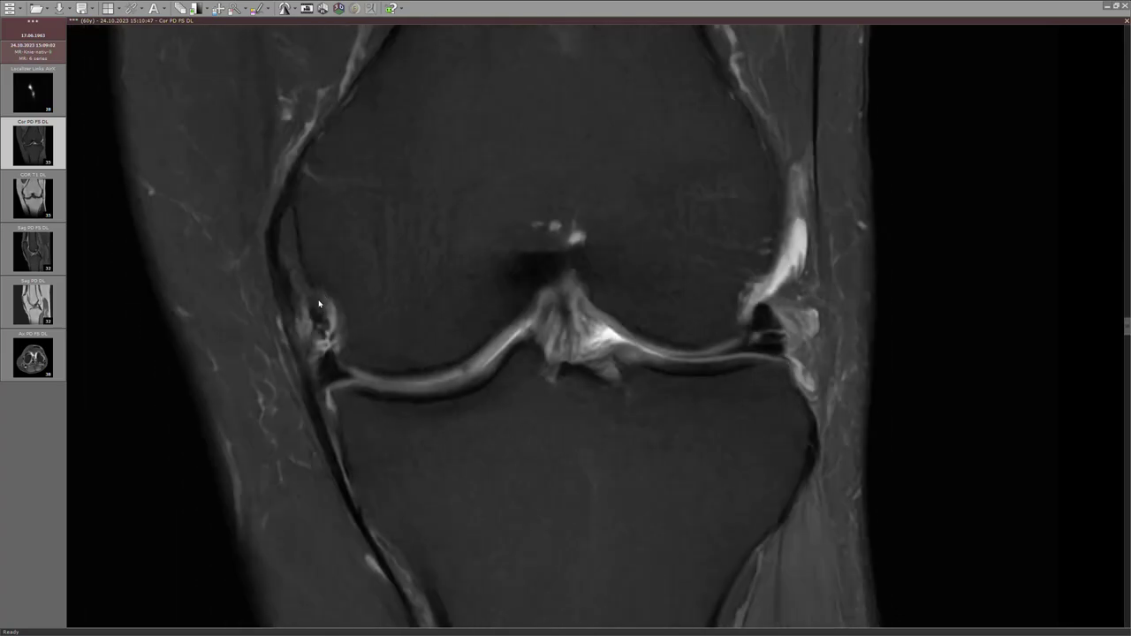
scroll(316, 305, "down", 3)
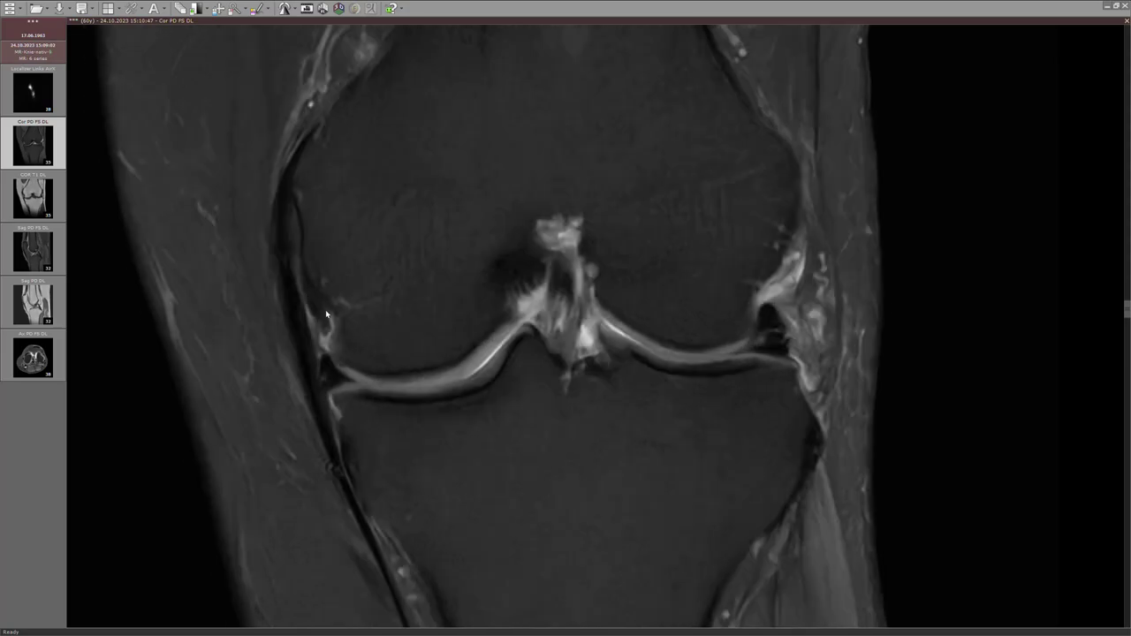
scroll(322, 305, "down", 2)
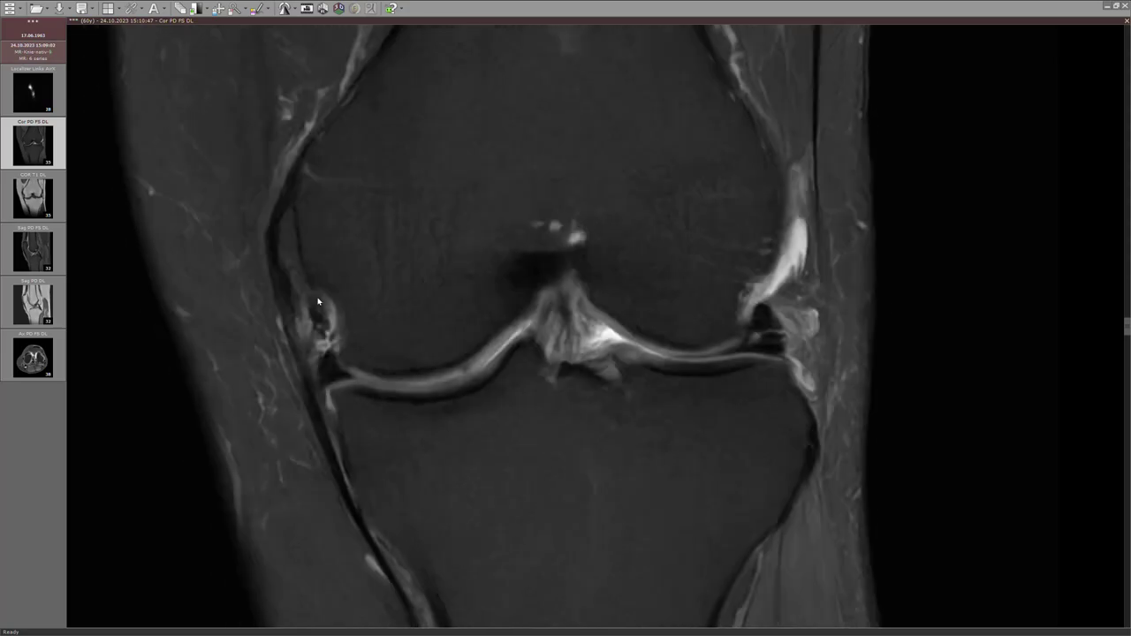
scroll(318, 303, "down", 1)
scroll(319, 310, "down", 1)
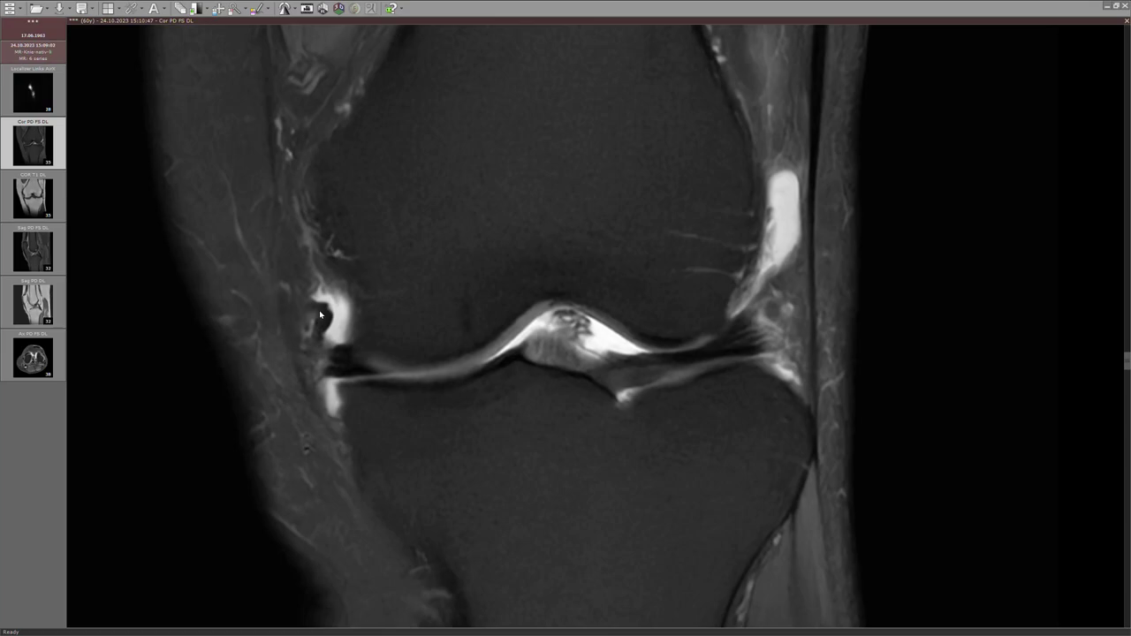
scroll(319, 310, "down", 1)
scroll(334, 322, "down", 1)
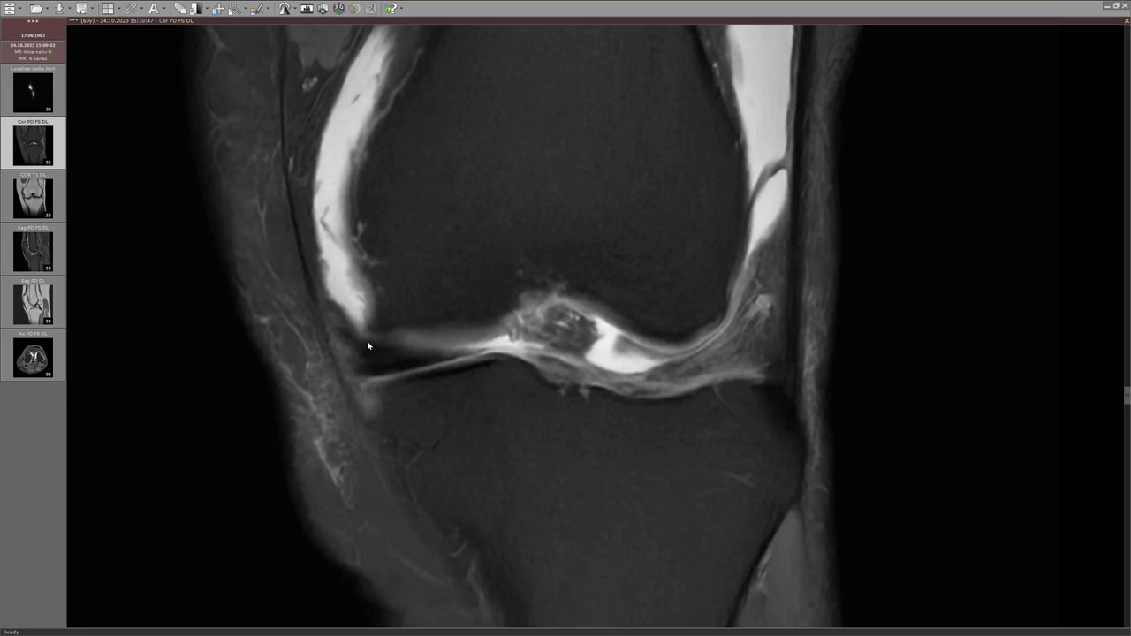
scroll(358, 318, "down", 6)
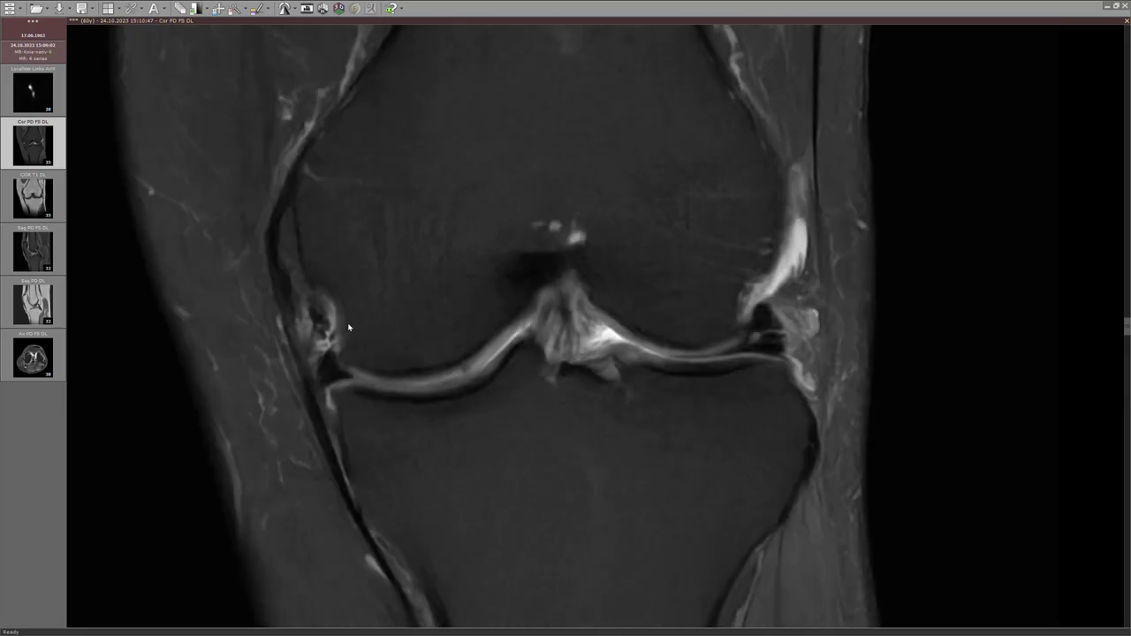
- Open the Ax PD FS DL series, enlarge it and locate the medial recess beside the femoral condyle
left_click_drag(32, 352, 566, 301)
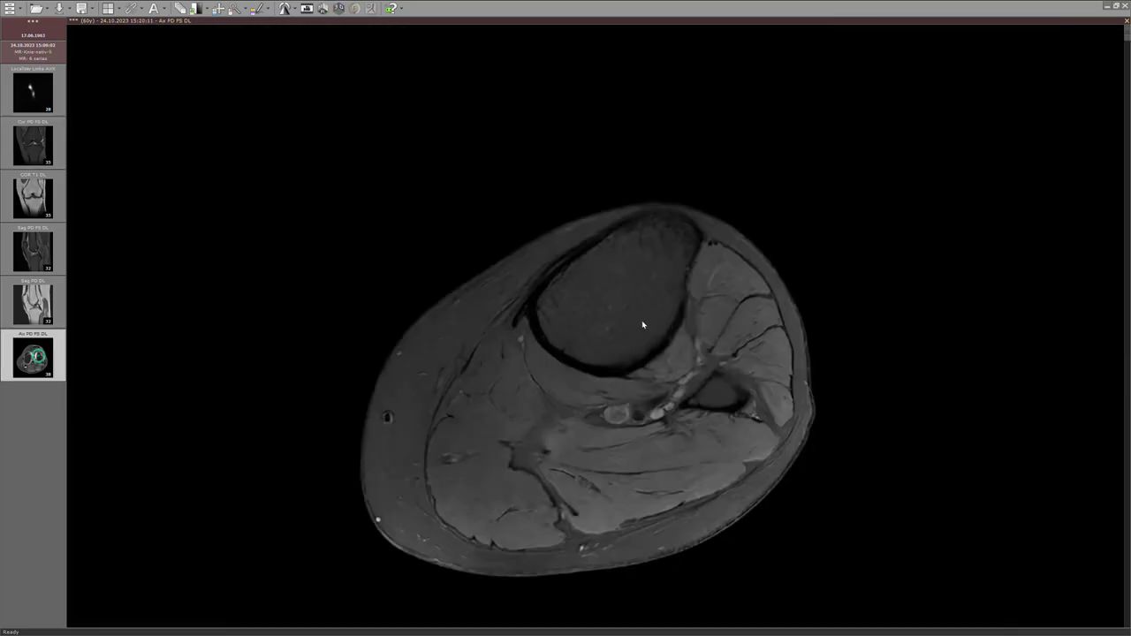
left_click_drag(642, 320, 597, 244)
scroll(597, 245, "down", 5)
scroll(593, 253, "down", 10)
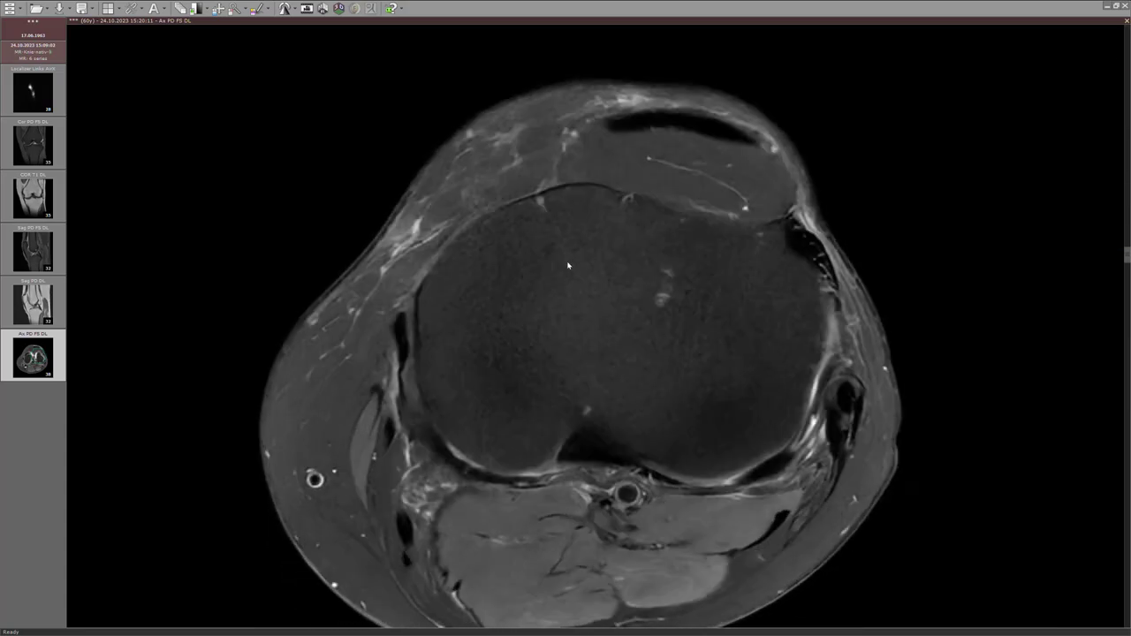
scroll(467, 293, "up", 5)
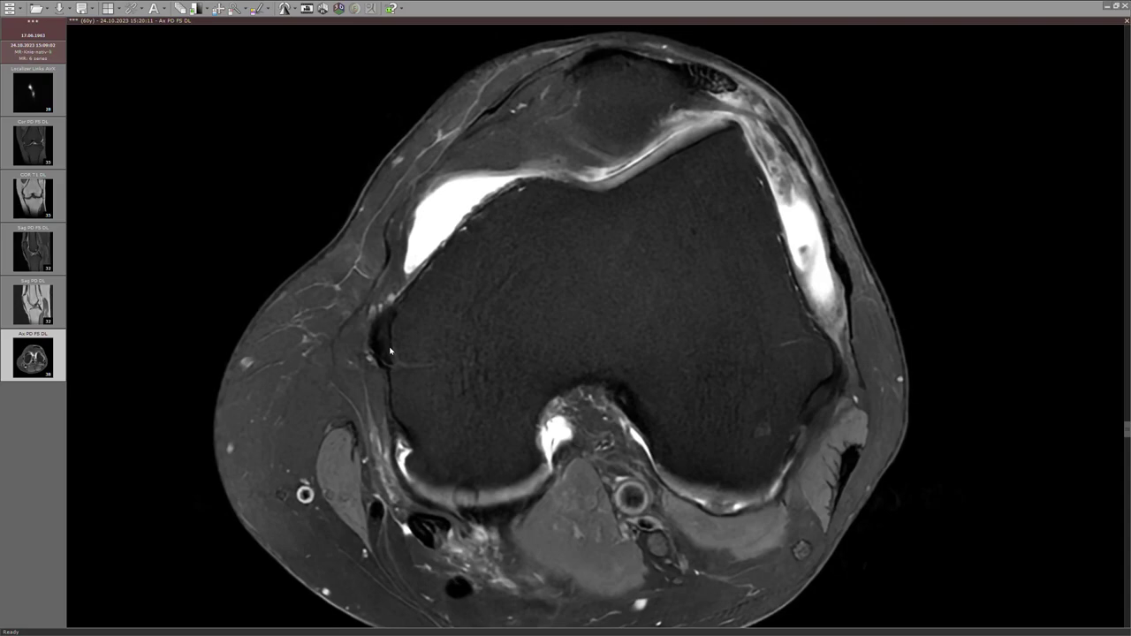
scroll(389, 351, "down", 6)
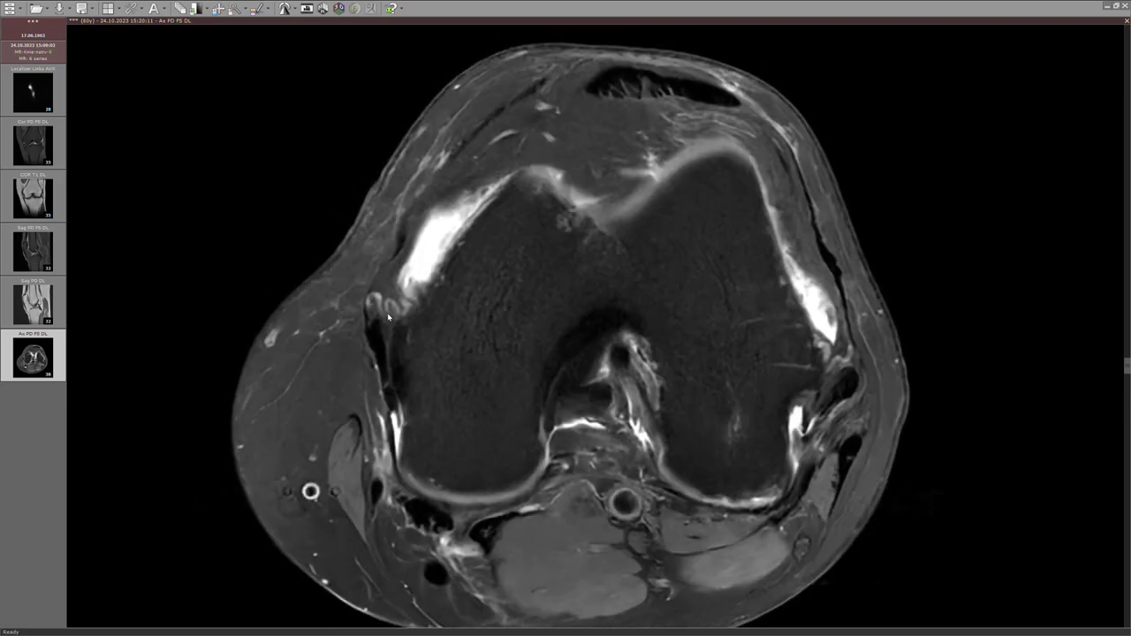
scroll(389, 332, "down", 2)
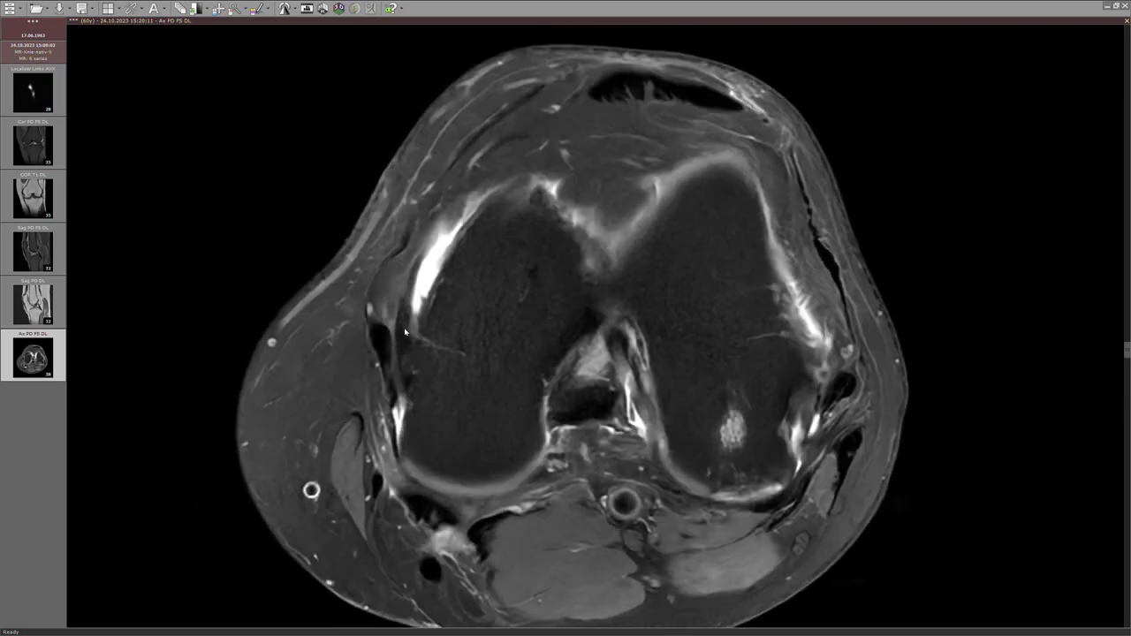
- Compare adjacent axial slices along the medial femoral condyle down to the level of the menisci
scroll(405, 334, "down", 2)
scroll(406, 353, "up", 4)
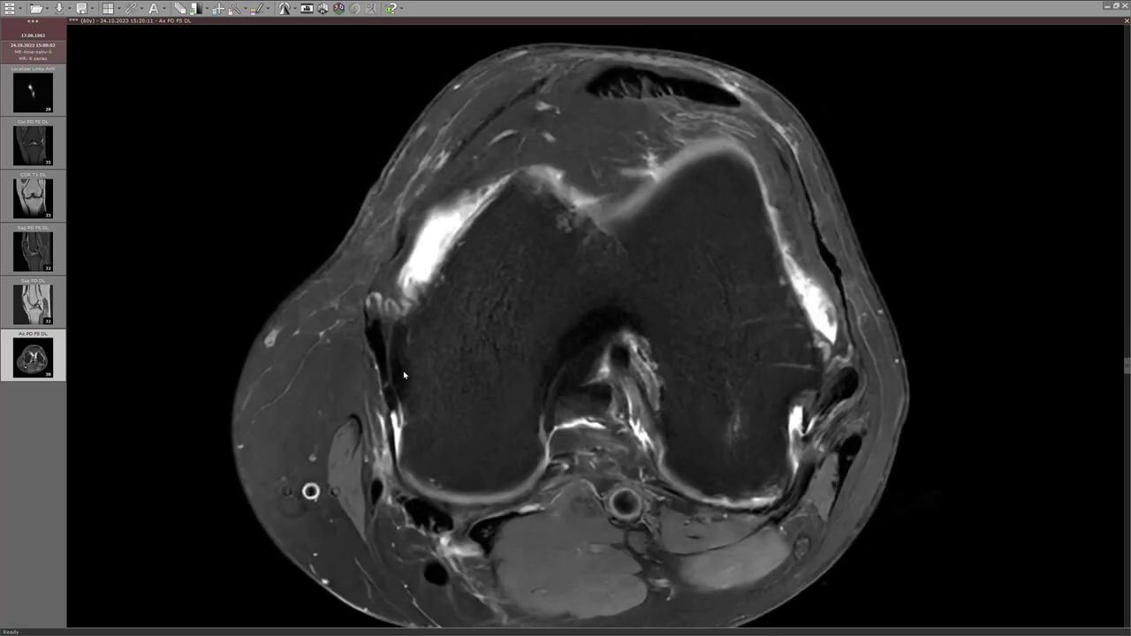
scroll(401, 357, "down", 1)
scroll(404, 316, "down", 1)
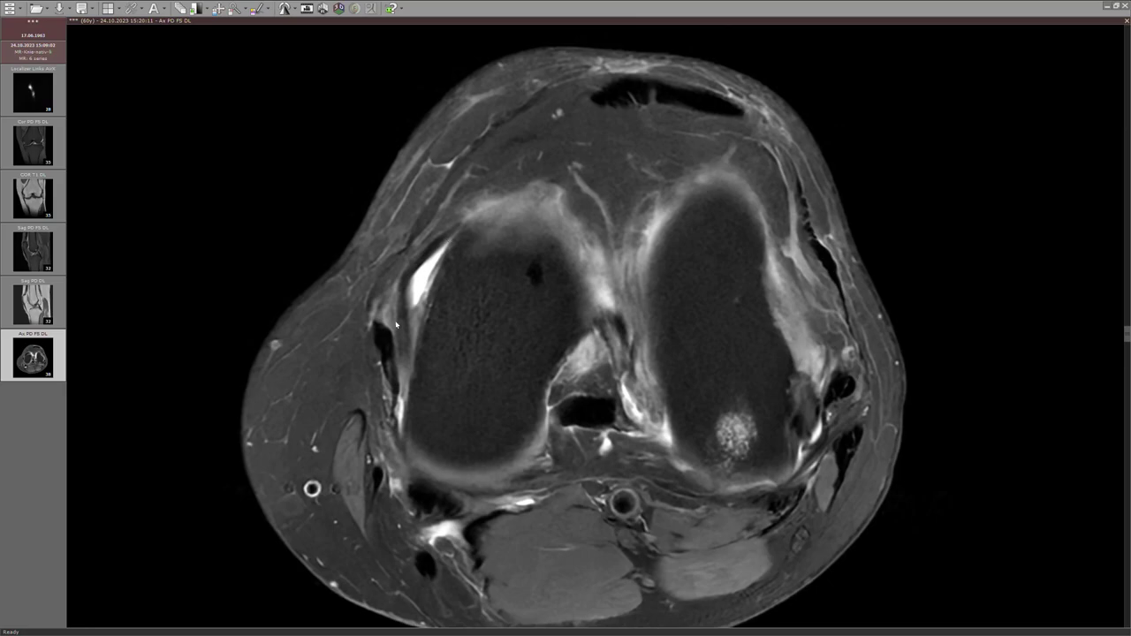
scroll(408, 301, "up", 1)
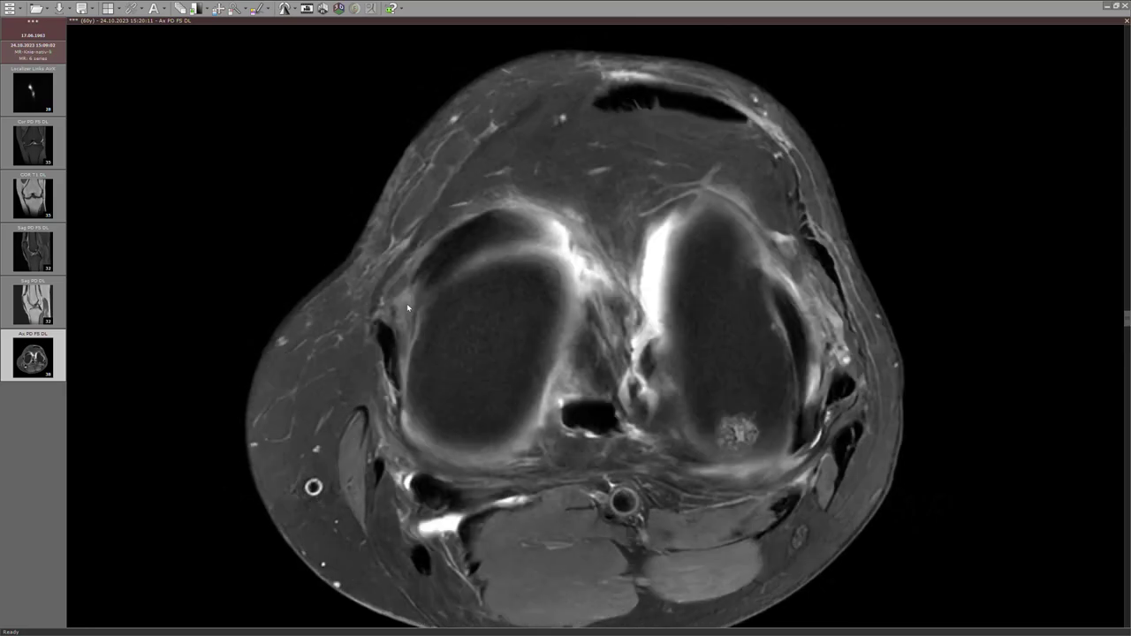
scroll(419, 277, "down", 1)
scroll(429, 265, "up", 1)
scroll(435, 267, "up", 4)
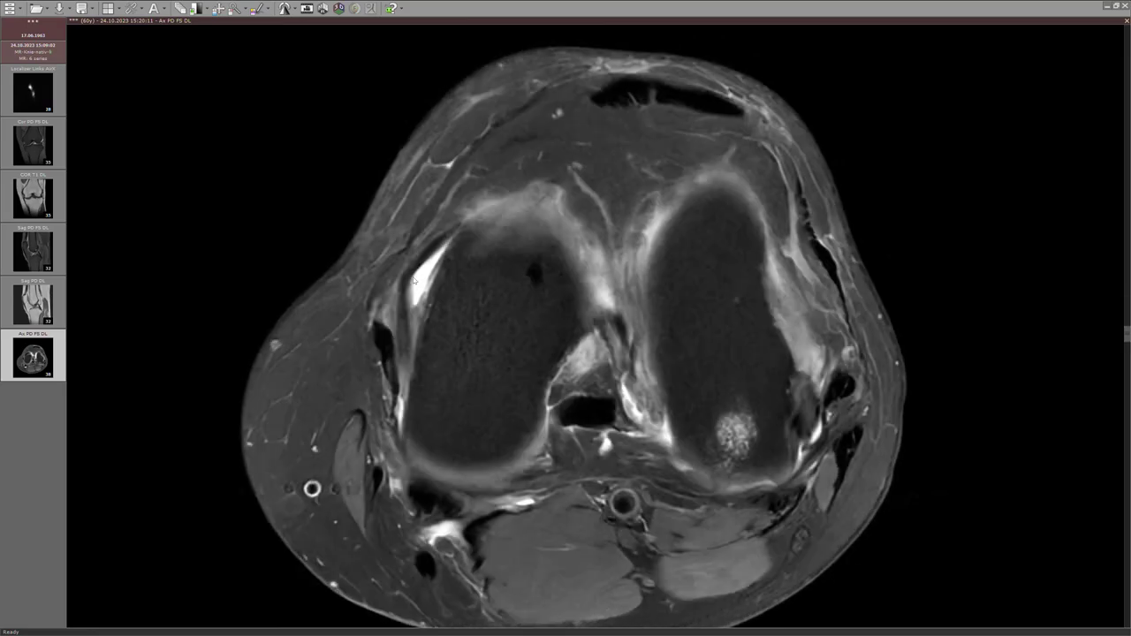
scroll(405, 331, "down", 4)
- Open the COR T1 DL series and examine the medial recess beside the femoral condyle on the anterior and mid-joint slices
left_click_drag(269, 229, 480, 290)
scroll(480, 291, "down", 15)
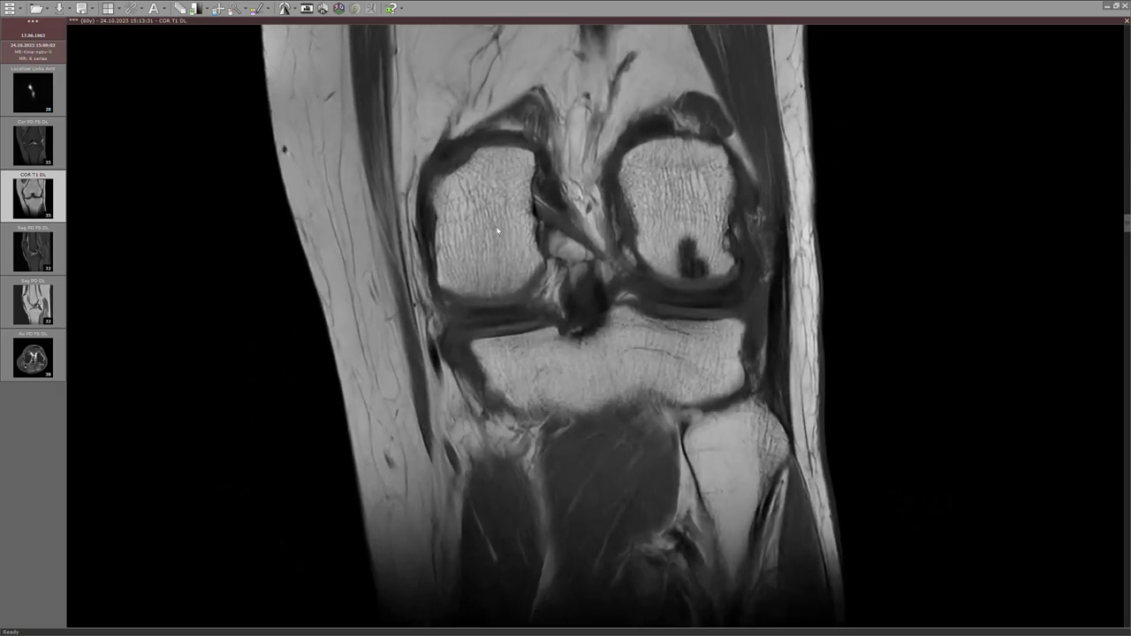
scroll(468, 223, "down", 6)
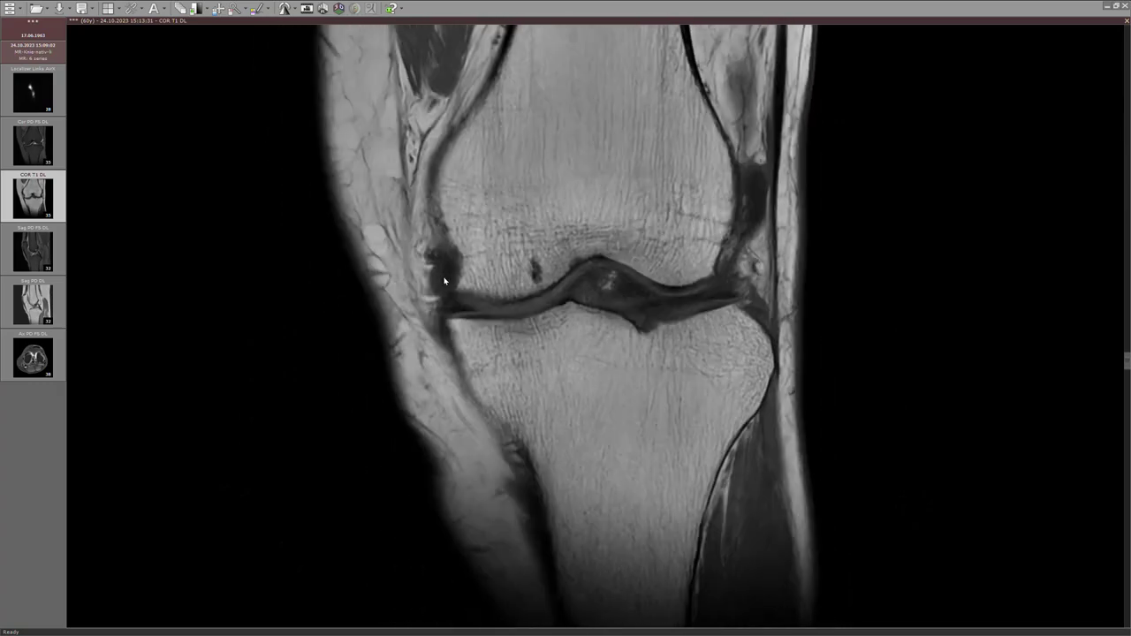
scroll(465, 285, "up", 5)
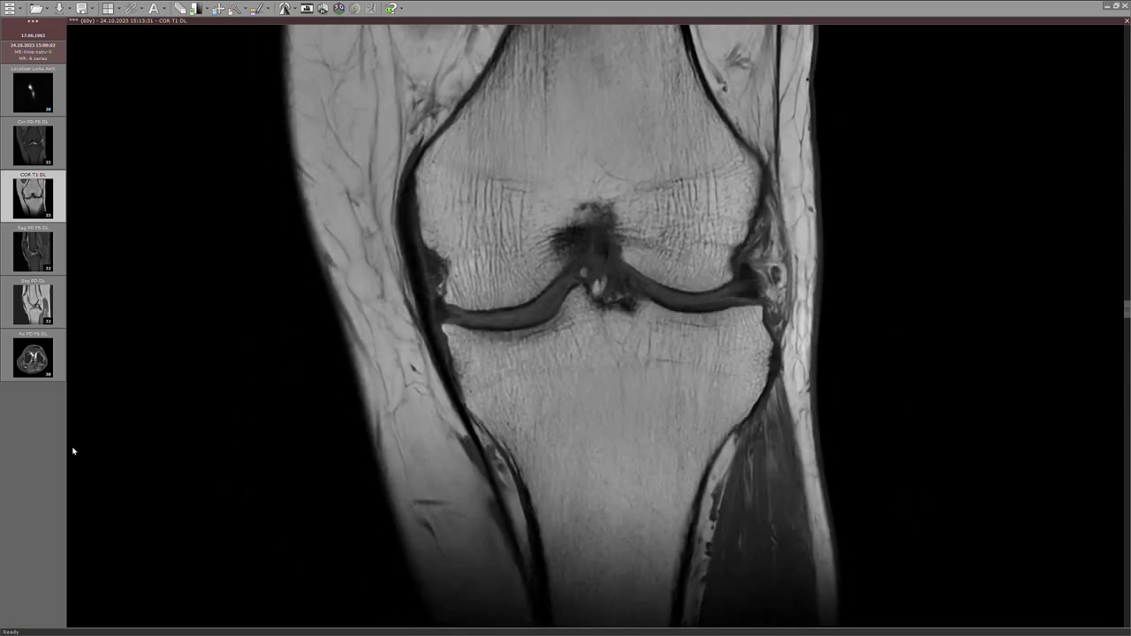
- Open the Sag PD DL series, enlarge it and page through the slices from the lateral femoral condyle to the medial condyle's edge
left_click_drag(97, 311, 419, 321)
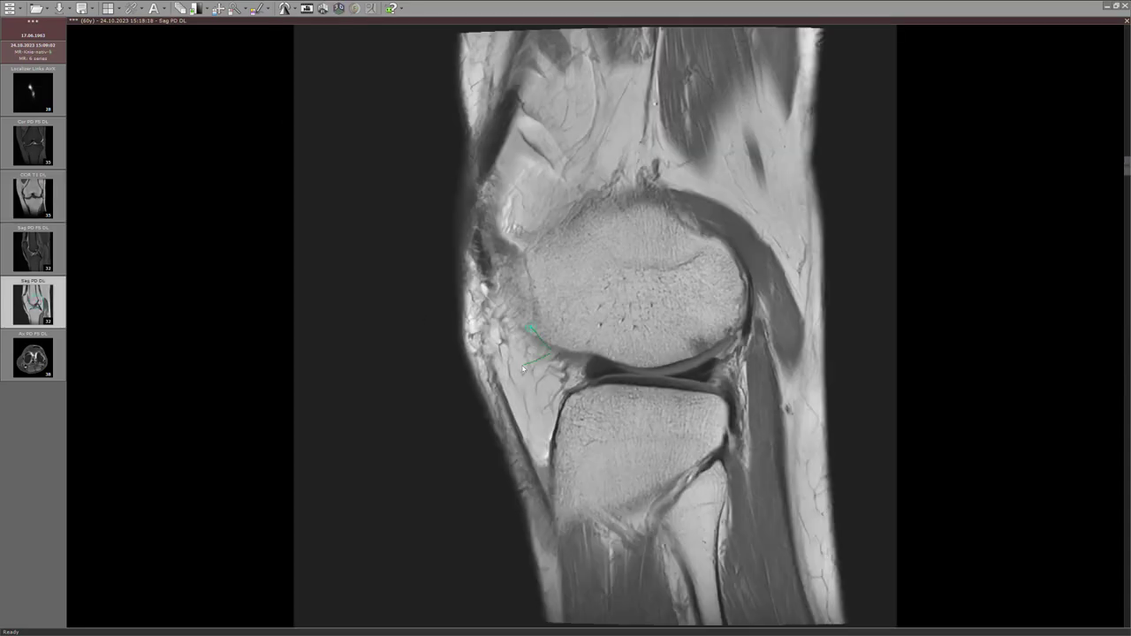
left_click_drag(593, 387, 505, 327)
left_click_drag(545, 282, 479, 276)
scroll(458, 279, "down", 3)
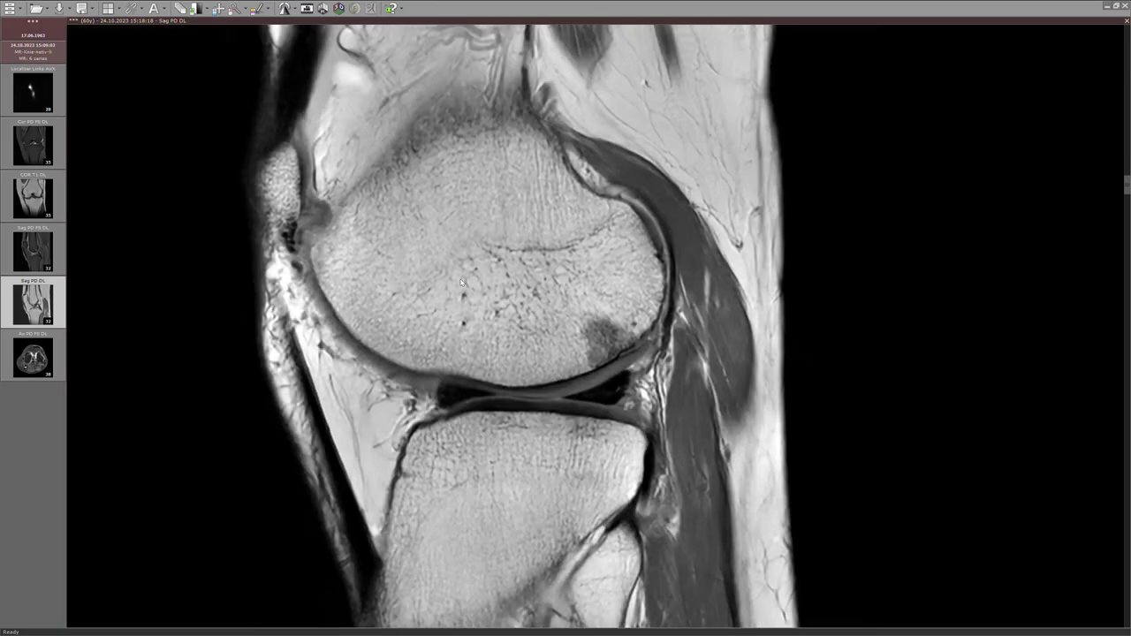
scroll(633, 364, "down", 10)
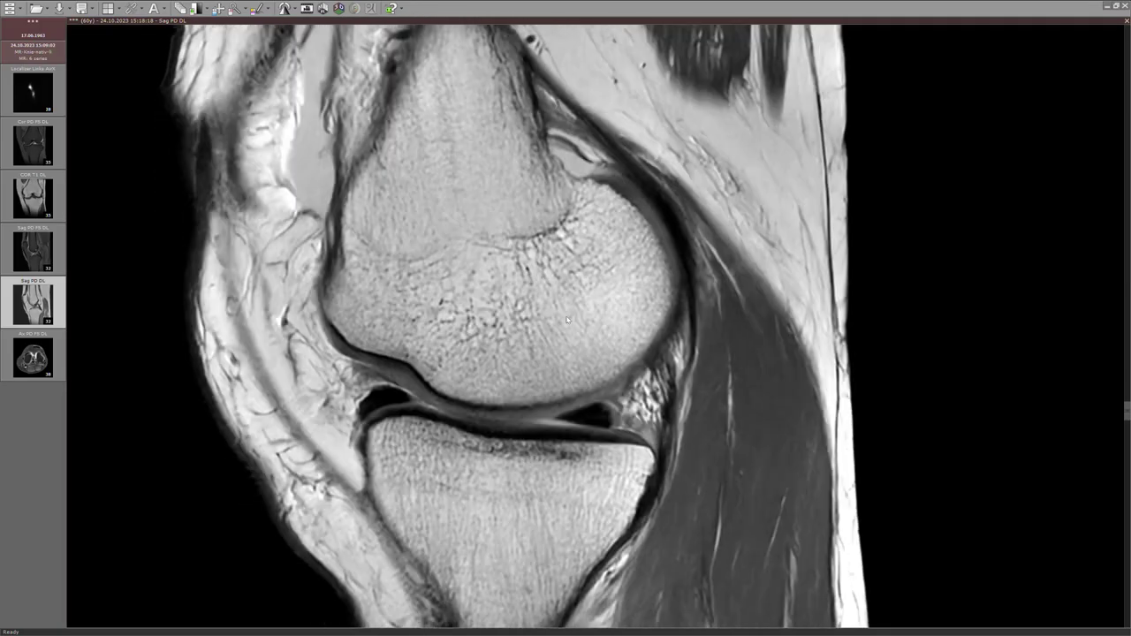
scroll(560, 320, "down", 1)
scroll(530, 336, "down", 2)
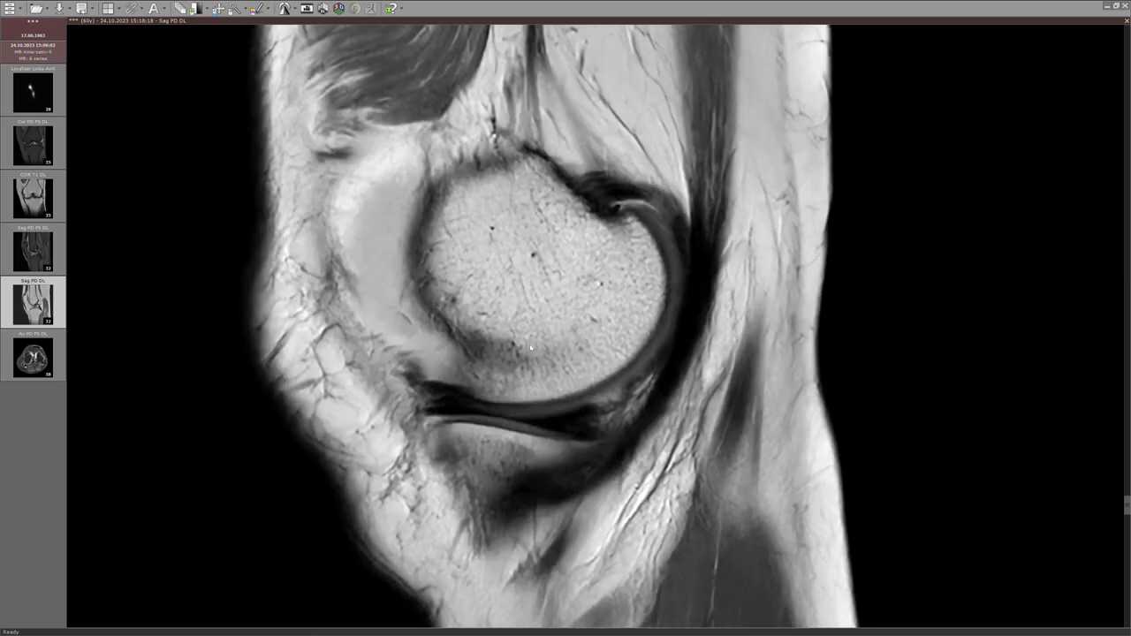
- Compare adjacent Sag PD DL slices at the medial edge of the femoral condyle, just above the meniscus
scroll(439, 377, "up", 3)
scroll(412, 379, "down", 3)
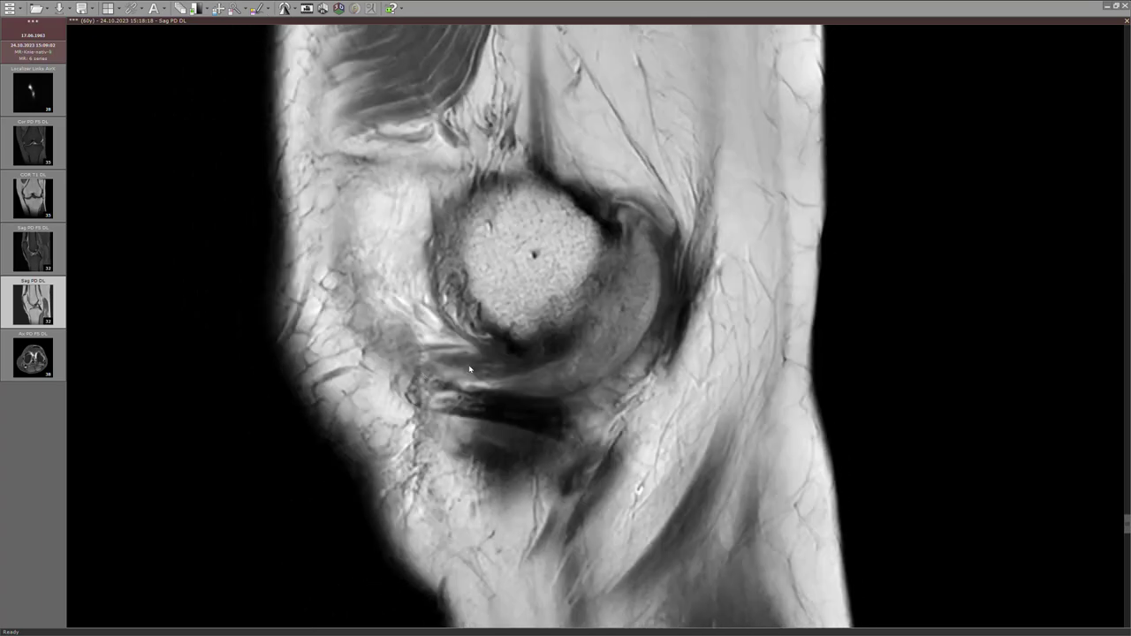
scroll(565, 345, "down", 1)
scroll(569, 343, "up", 2)
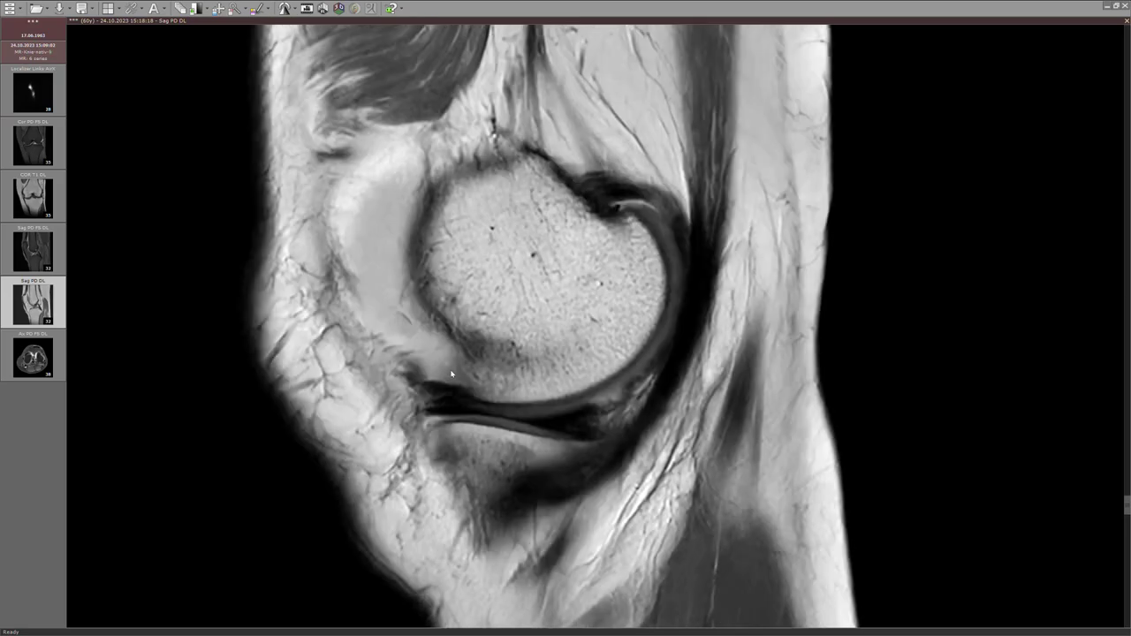
- Open the Sag PD FS DL series and examine the anteromedial recess on the far medial slices
left_click(24, 256)
scroll(481, 384, "down", 3)
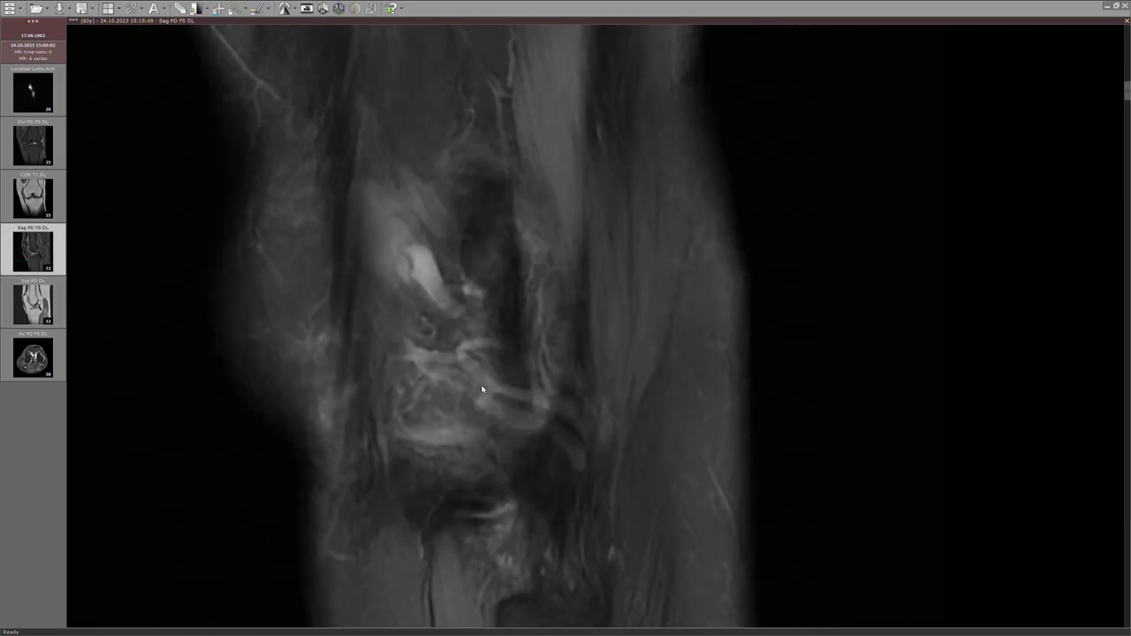
scroll(477, 378, "up", 3)
scroll(475, 374, "down", 2)
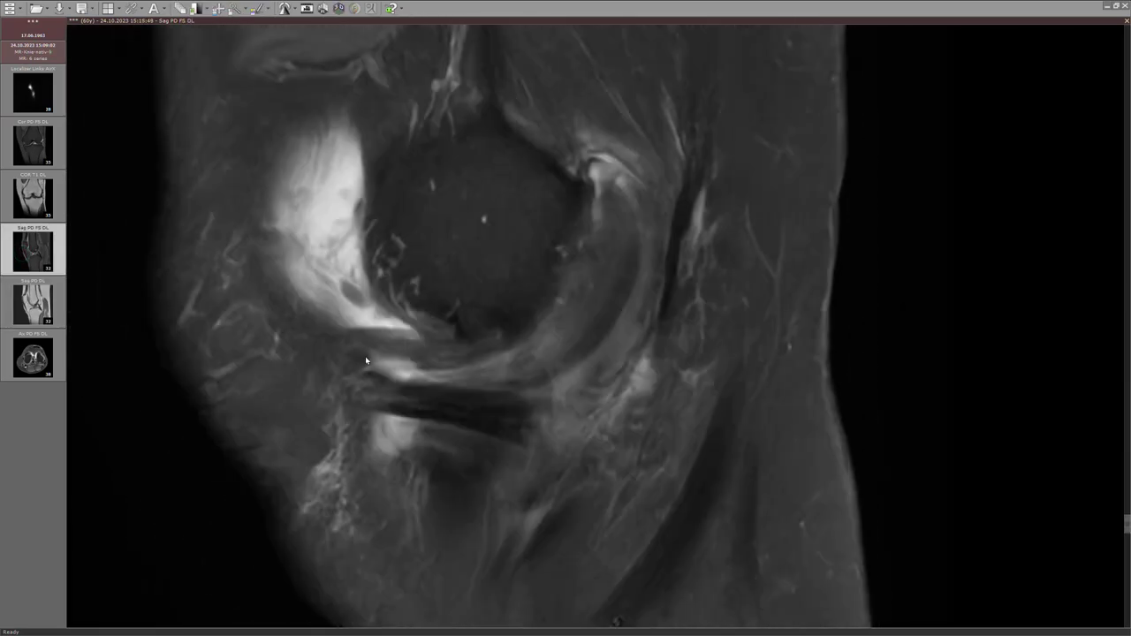
- Open the Cor PD FS DL series and review the medial joint margin on mid-joint and posterior slices
left_click_drag(35, 152, 412, 308)
scroll(372, 318, "down", 3)
scroll(338, 333, "down", 4)
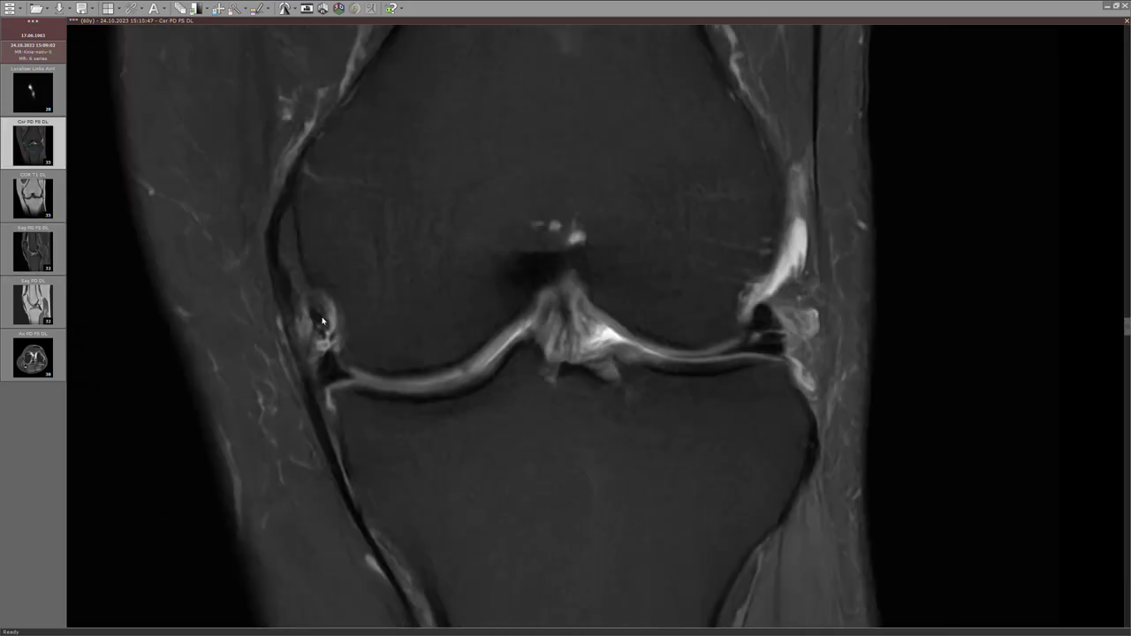
scroll(332, 334, "down", 3)
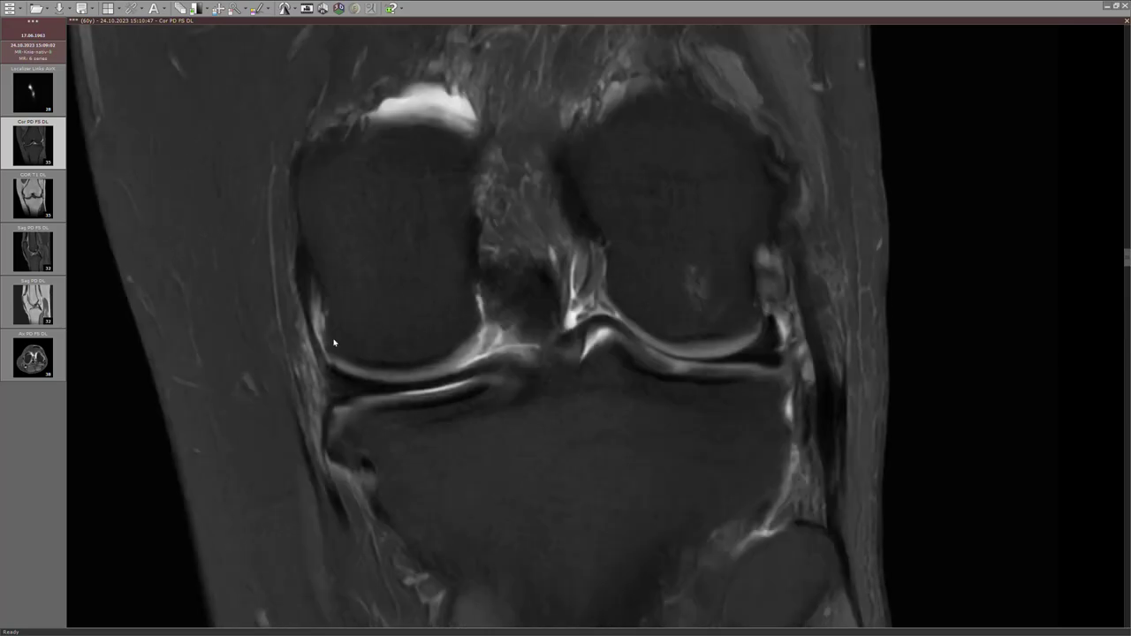
scroll(504, 369, "up", 4)
scroll(521, 366, "down", 9)
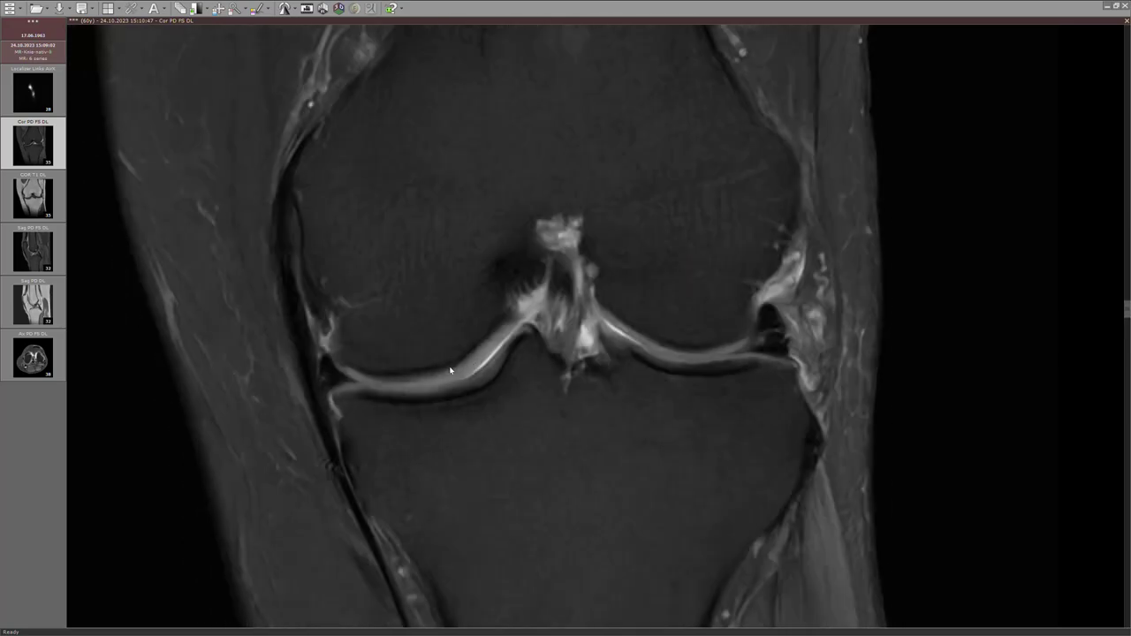
- Follow the rounded medial structure through the coronal slices between the intercondylar notch and the anterior joint
scroll(346, 378, "down", 4)
scroll(333, 345, "up", 2)
scroll(332, 346, "down", 5)
scroll(330, 343, "up", 7)
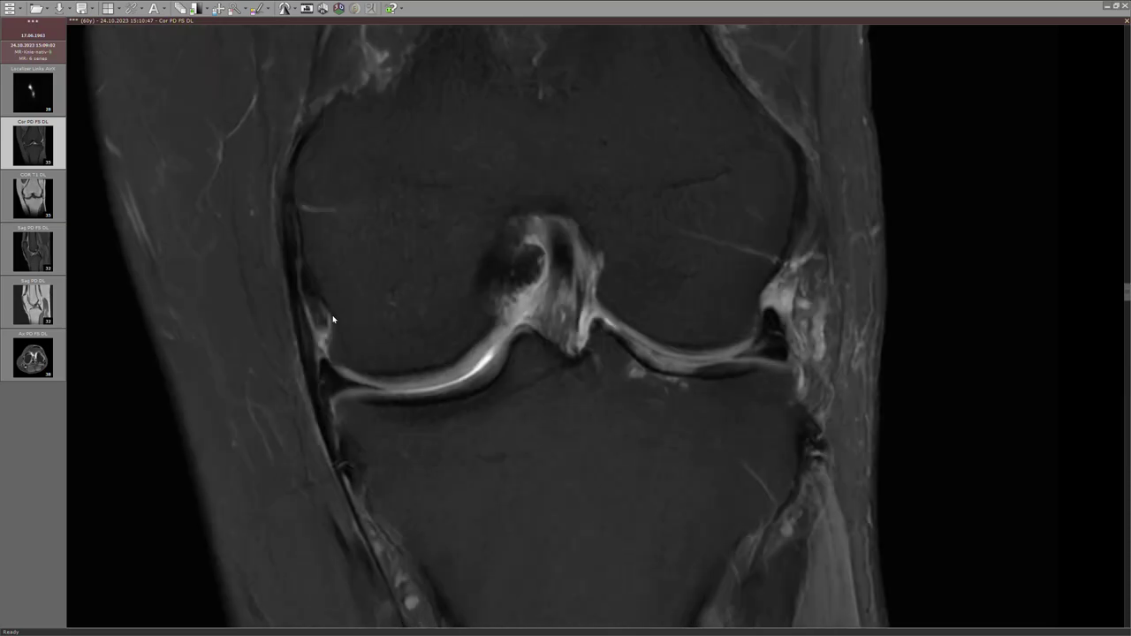
scroll(333, 322, "down", 3)
scroll(324, 322, "down", 3)
scroll(326, 323, "up", 4)
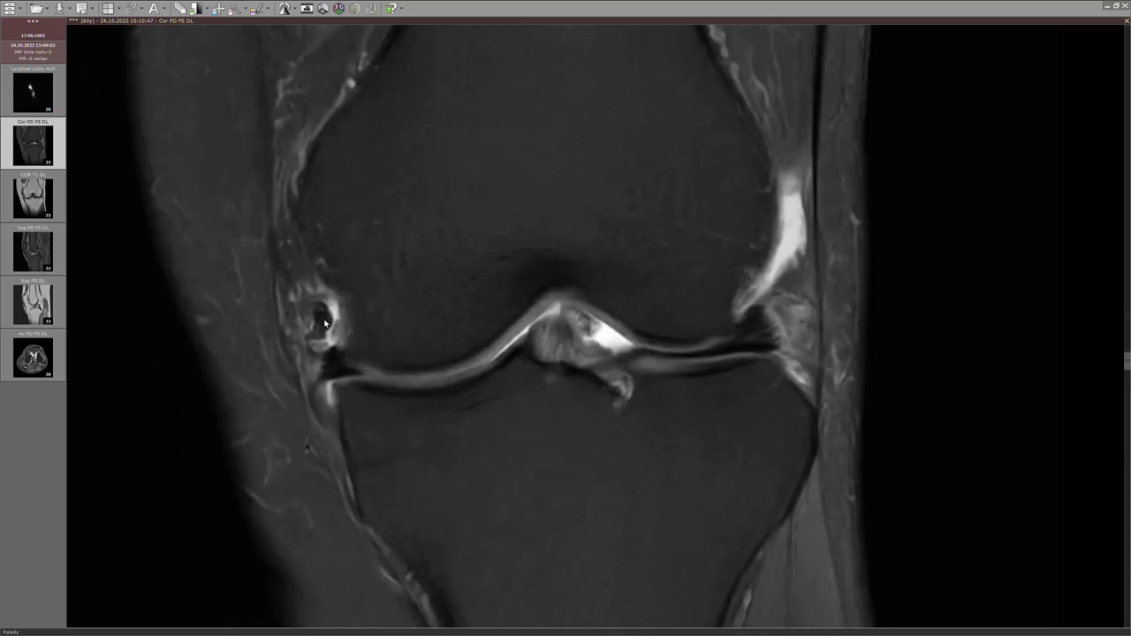
- Compare adjacent coronal slices through the rounded structure beside the medial femoral condyle, above the meniscus
scroll(325, 324, "up", 2)
scroll(318, 316, "down", 2)
scroll(318, 309, "up", 3)
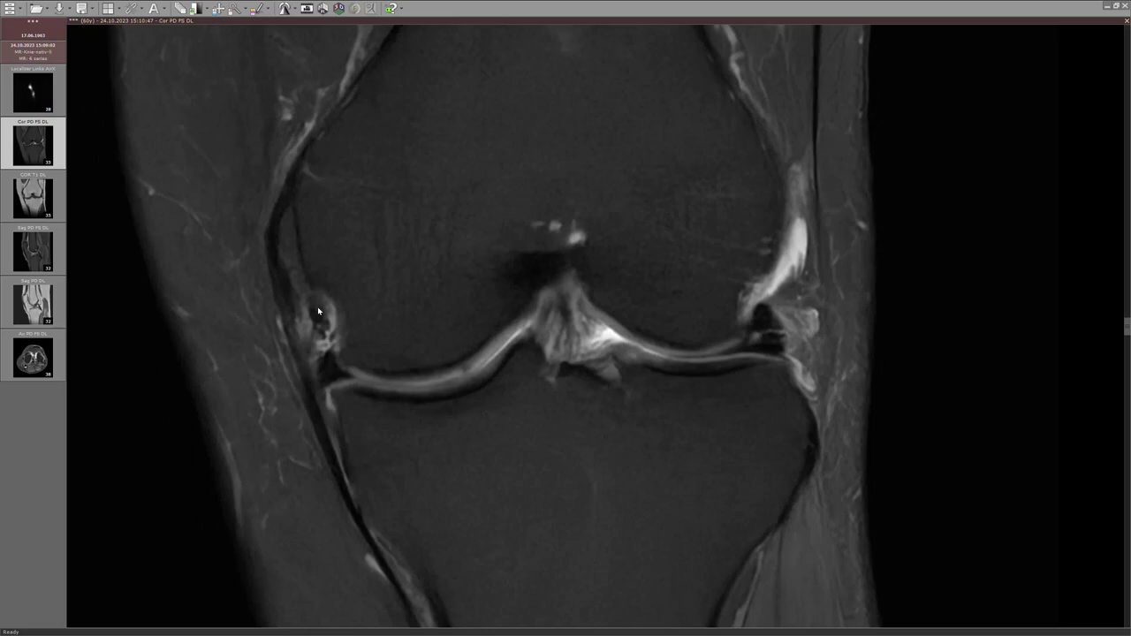
scroll(327, 329, "down", 2)
scroll(332, 332, "up", 3)
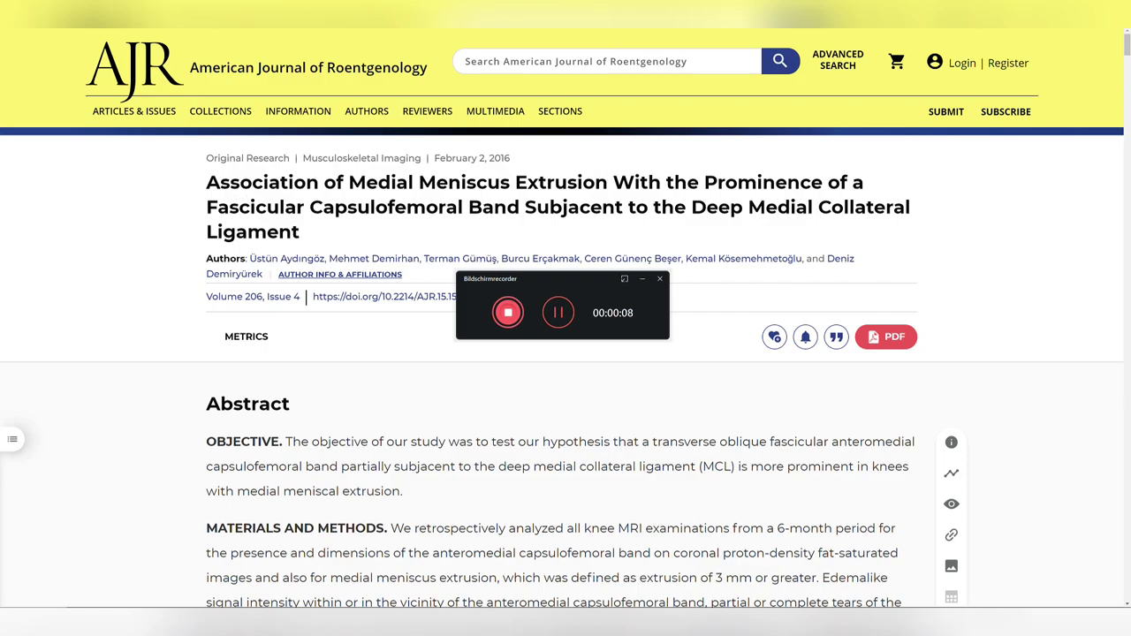
- Switch to the AJR article, highlight "Fascicular Capsulofemoral Band" in its title and find Fig. 1A
left_click_drag(520, 207, 206, 207)
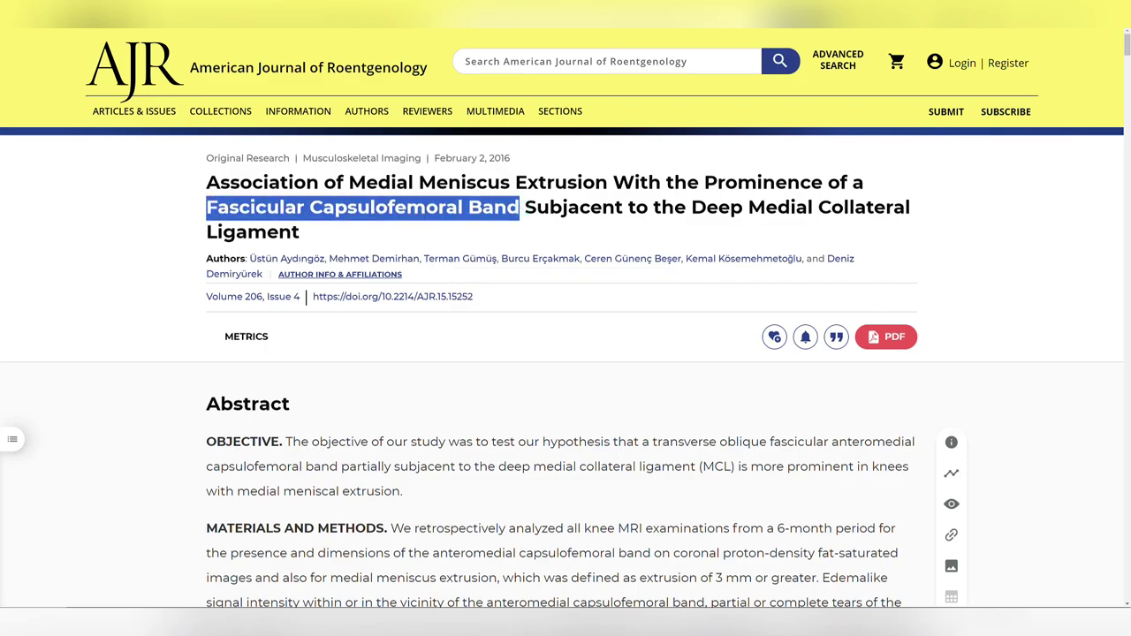
scroll(518, 273, "down", 7)
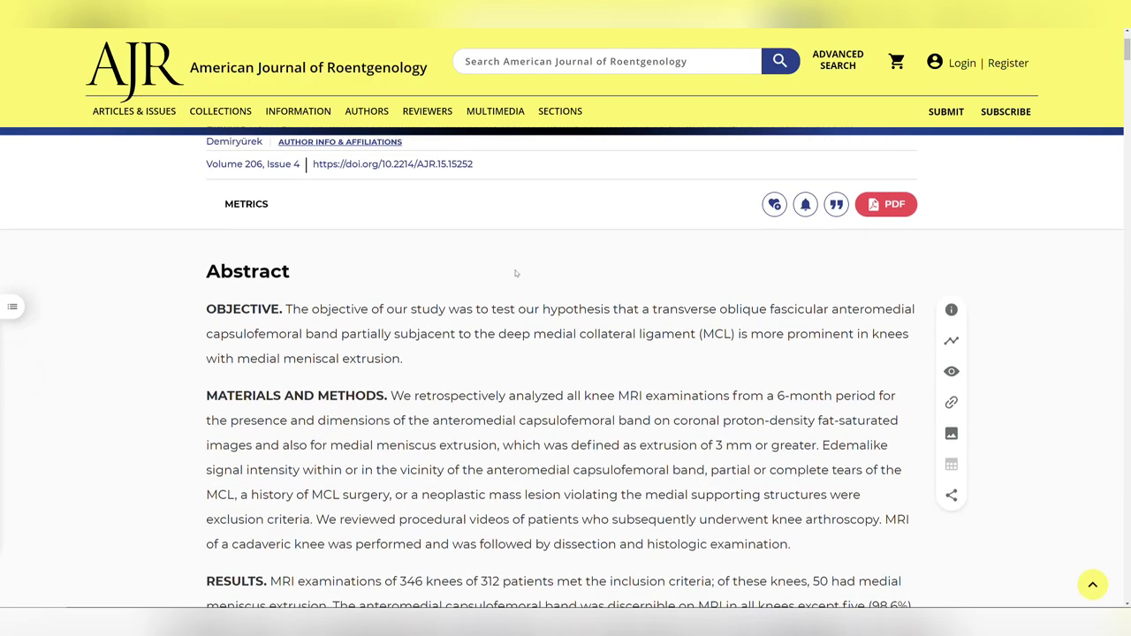
scroll(588, 274, "down", 7)
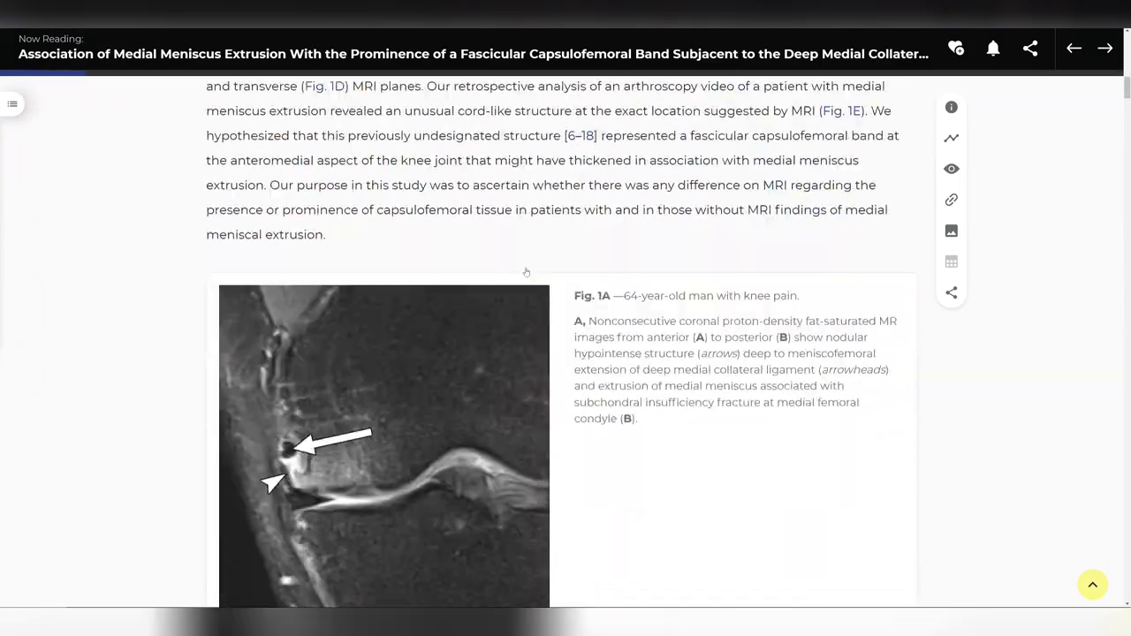
scroll(429, 337, "down", 1)
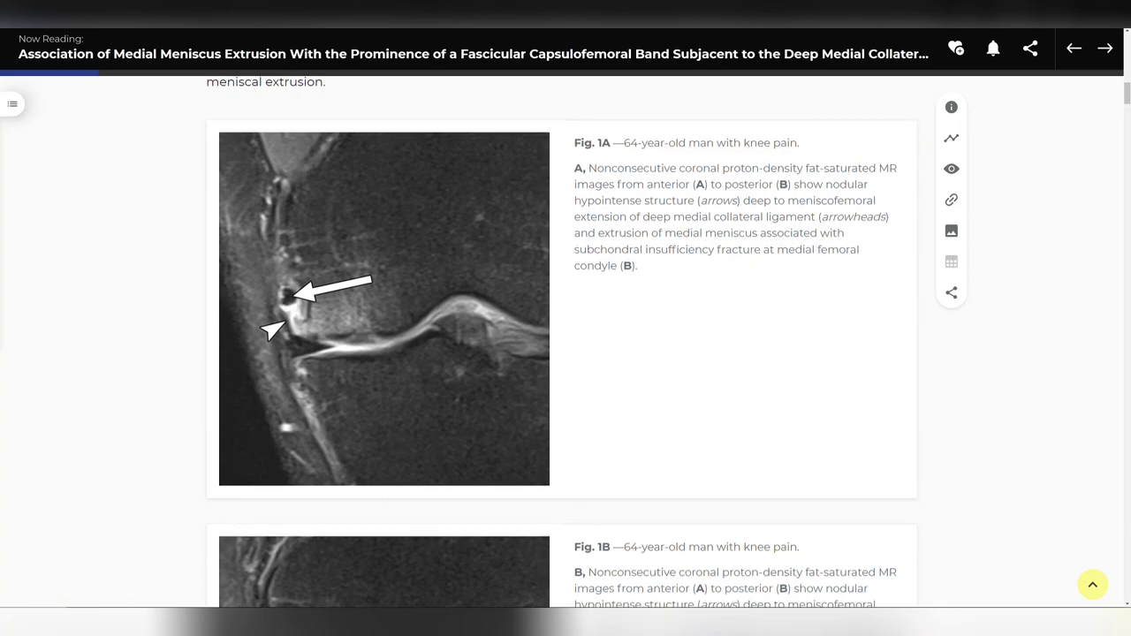
- Compare the nodular structure in Fig. 1A with the coronal slices of the knee in the side-by-side MRI viewer
mouse_move(309, 308)
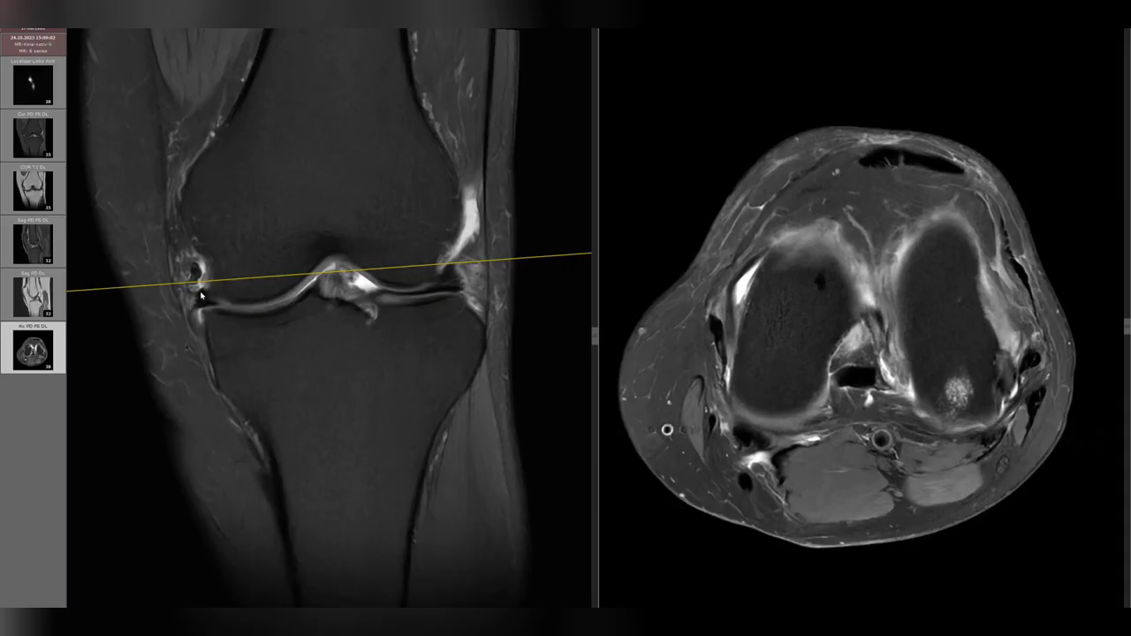
scroll(197, 275, "down", 1)
scroll(197, 274, "up", 2)
scroll(197, 275, "down", 1)
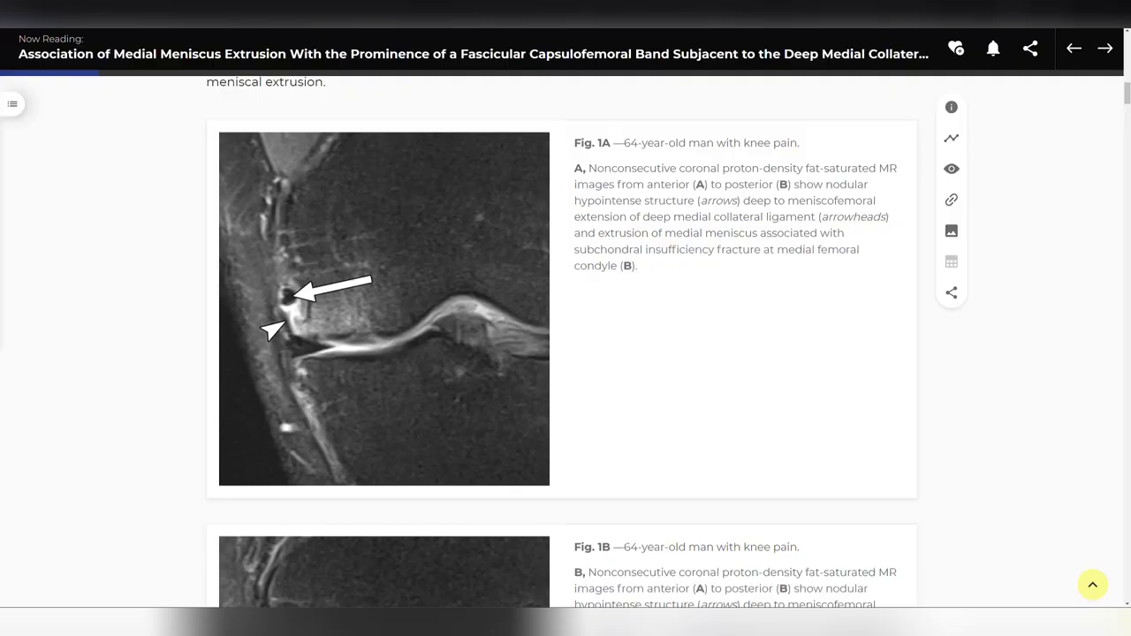
- Return to the AJR article and compare its sagittal and transverse figures 1C and 1D with the knee's axial MRI image
scroll(248, 424, "down", 8)
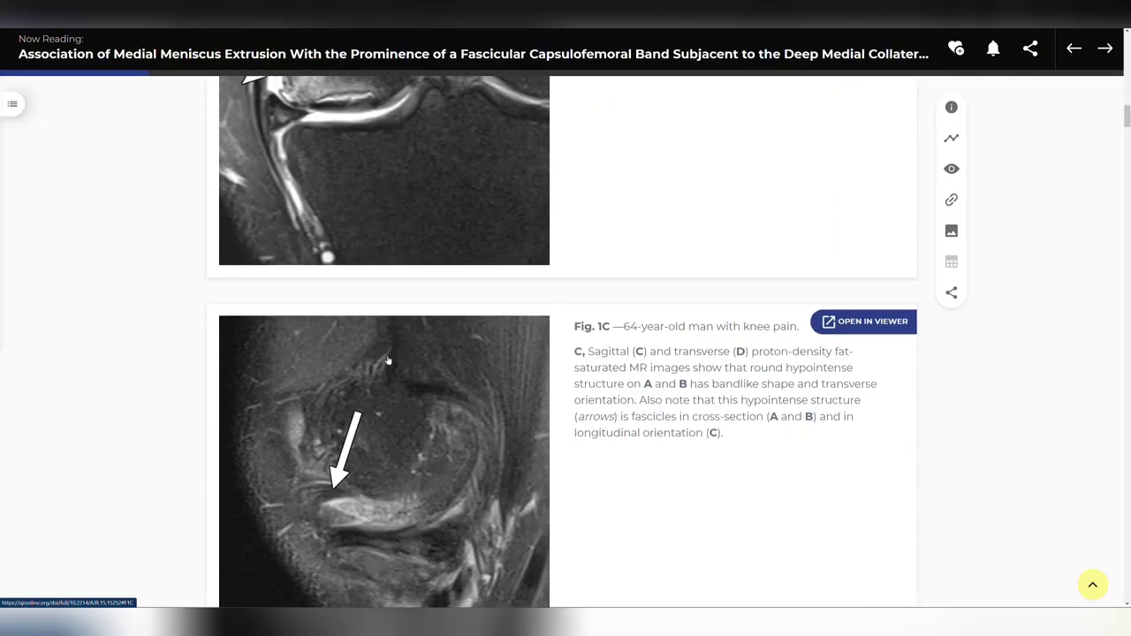
scroll(269, 378, "down", 5)
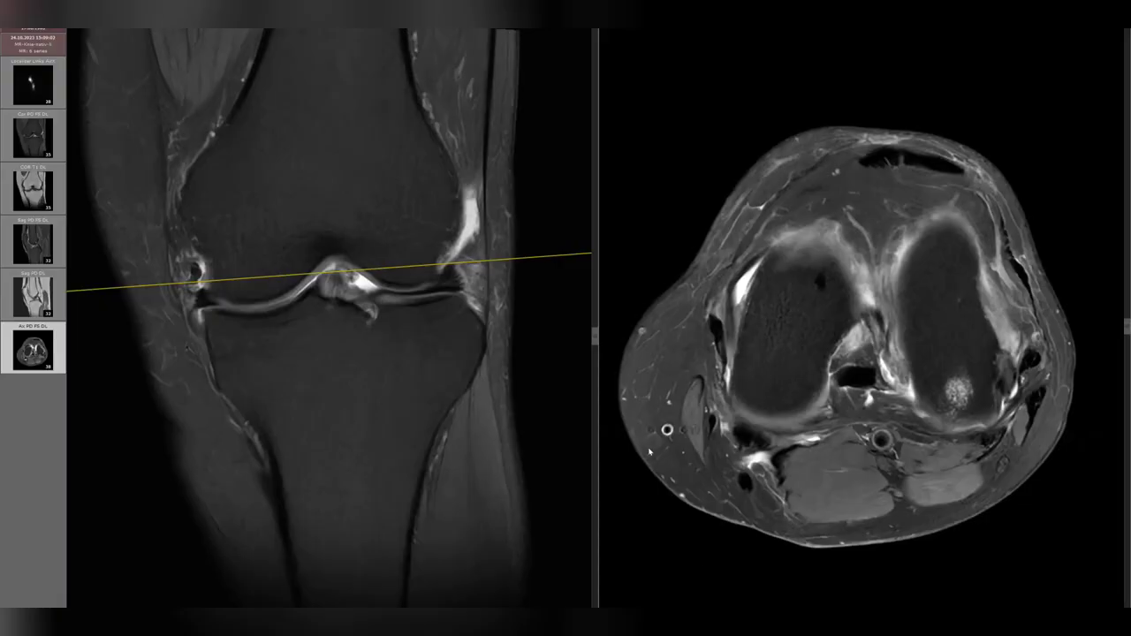
scroll(732, 329, "down", 3)
scroll(734, 310, "down", 3)
scroll(734, 304, "down", 2)
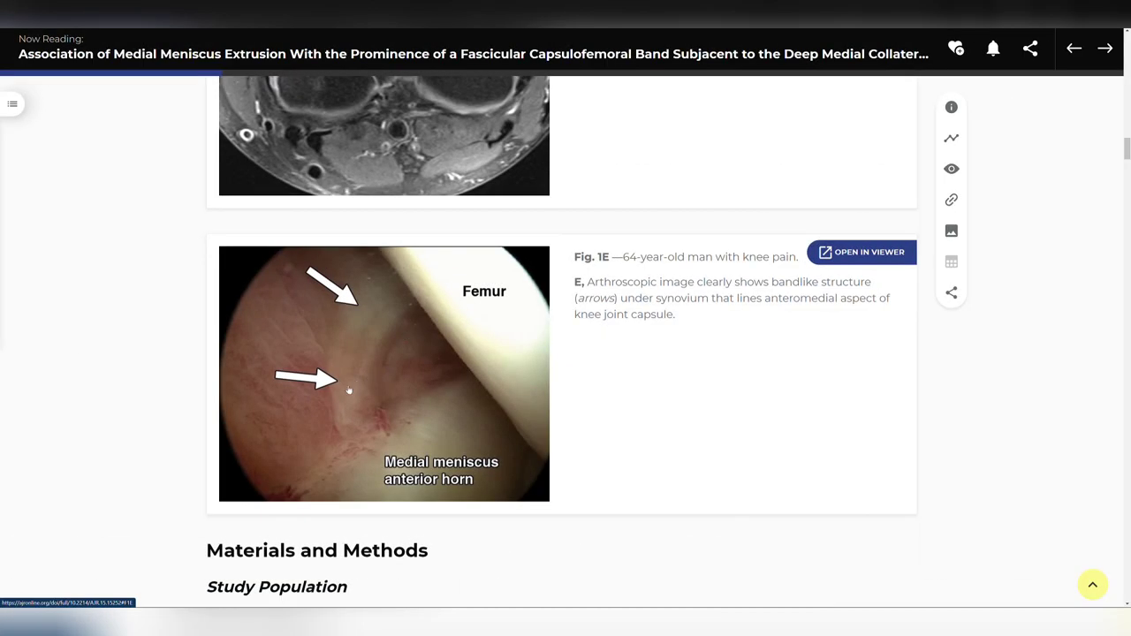
- Study the arthroscopic image in Fig. 1E and highlight "anteromedial aspect of knee joint capsule" in its caption
scroll(371, 320, "down", 1)
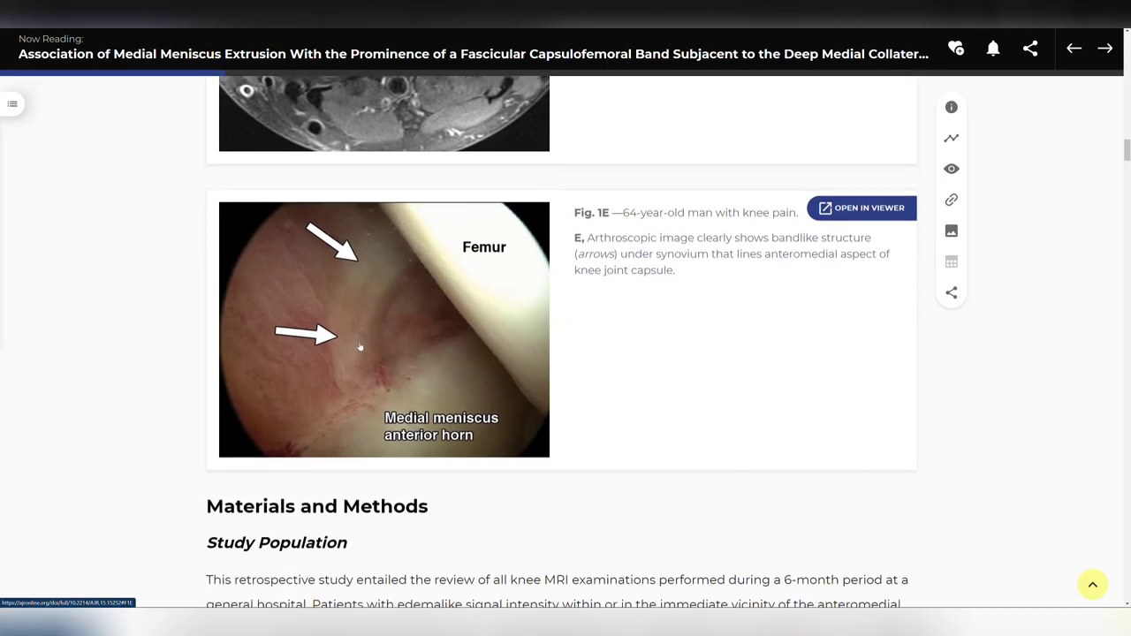
left_click_drag(769, 255, 680, 287)
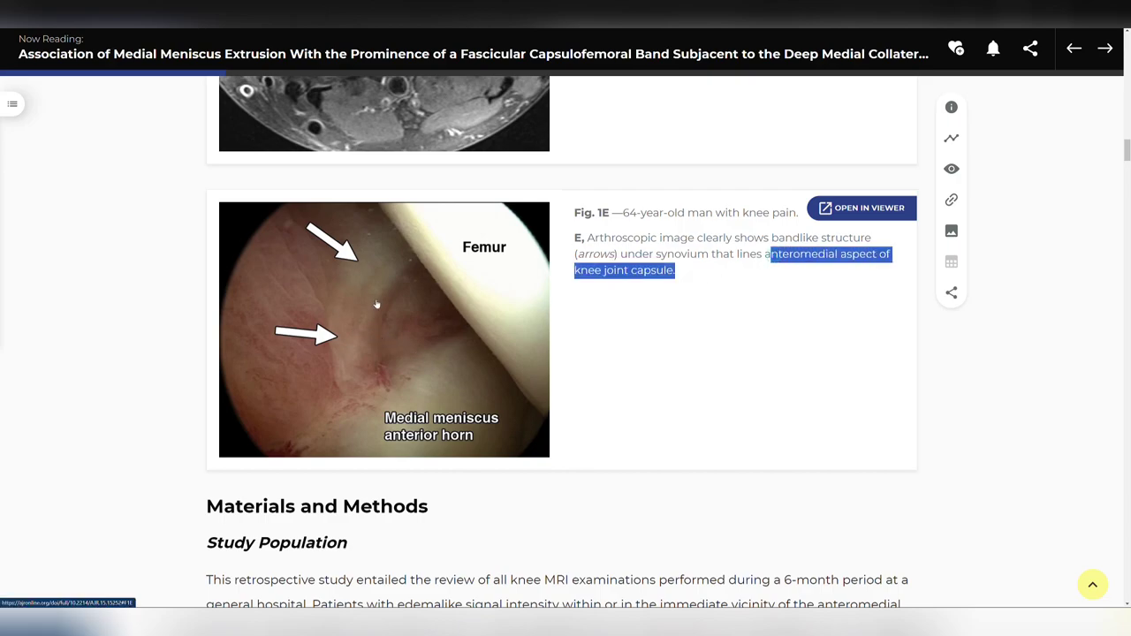
scroll(376, 304, "down", 1)
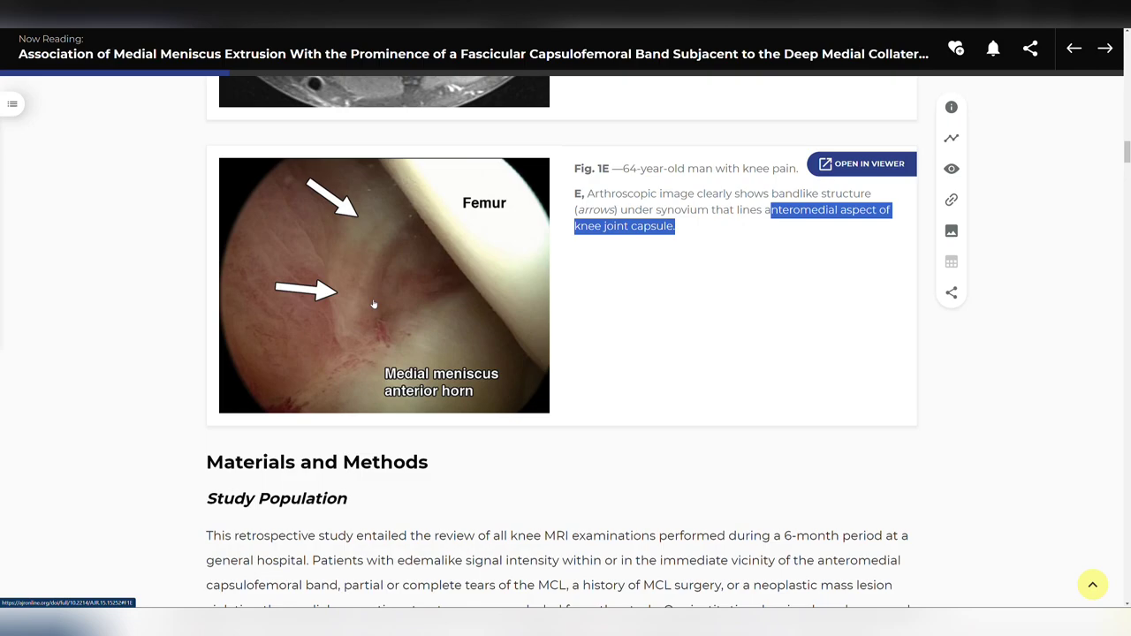
scroll(371, 304, "down", 1)
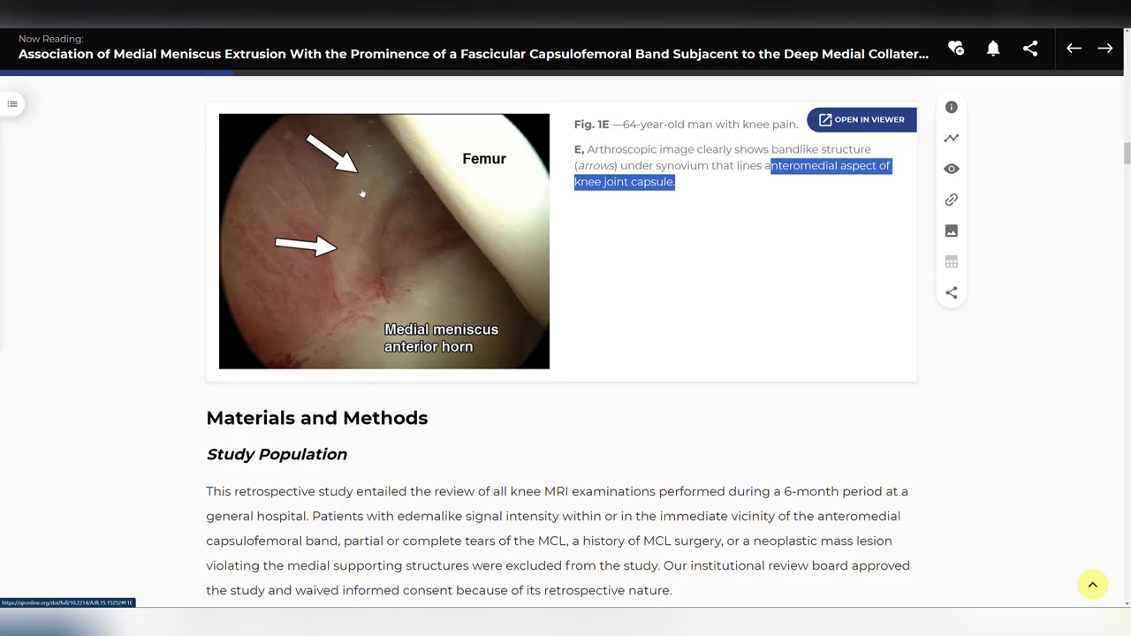
- Examine the consecutive coronal MR images of the capsulofemoral band in Figs. 2A and 2B
scroll(421, 287, "down", 15)
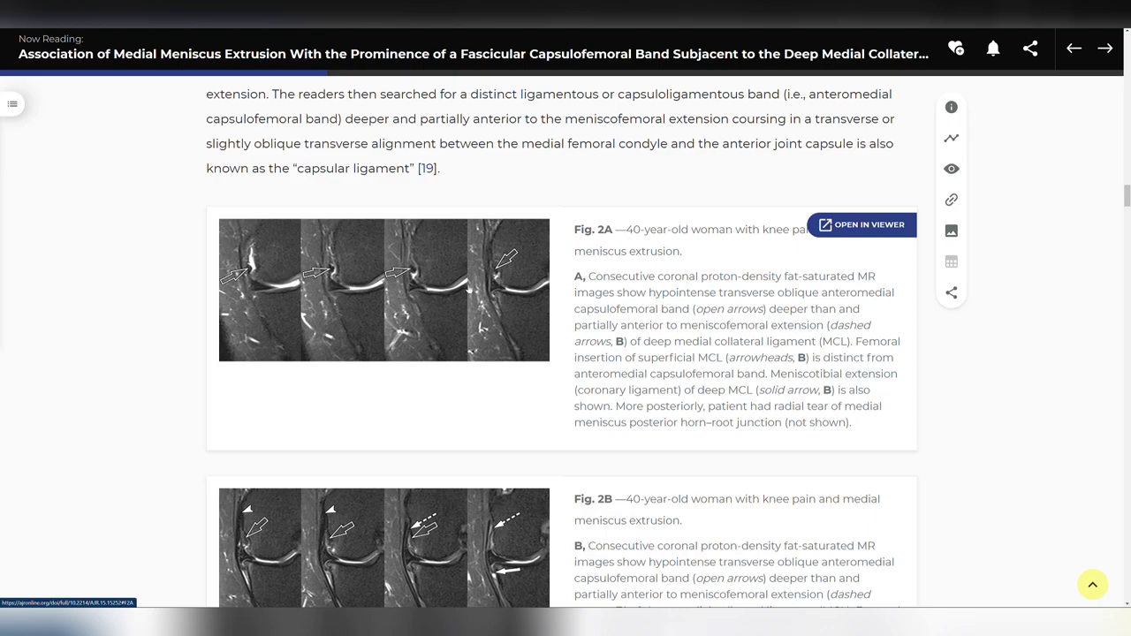
scroll(416, 287, "down", 1)
scroll(318, 362, "down", 1)
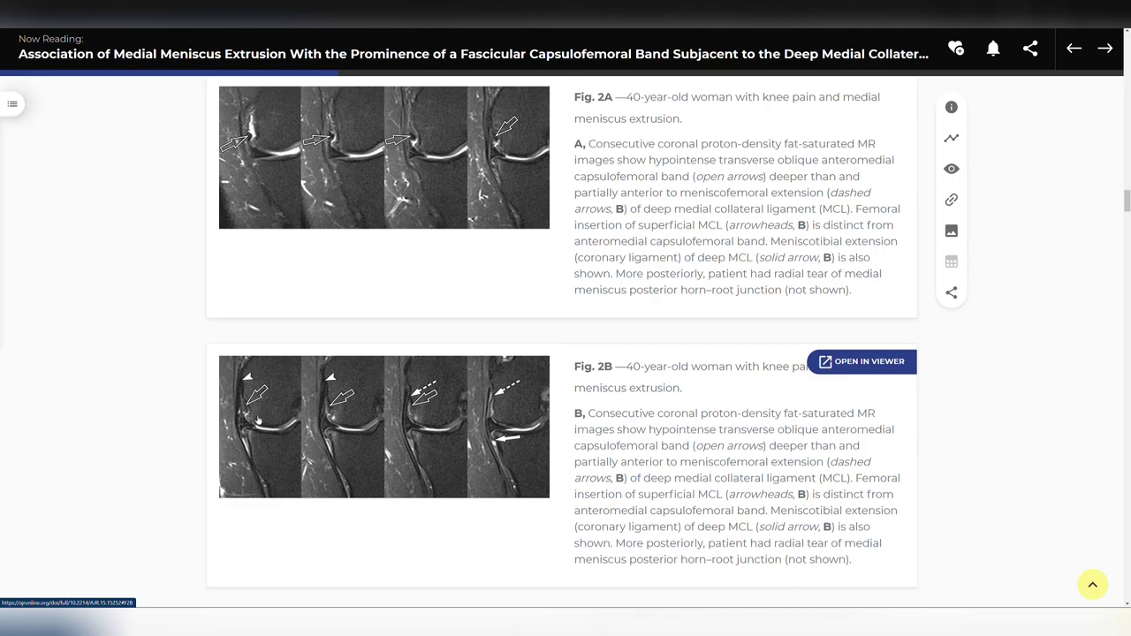
- Review the band-width box plot in Fig. 3 and the cadaver knee's coronal MR image in Fig. 4A
scroll(252, 434, "down", 15)
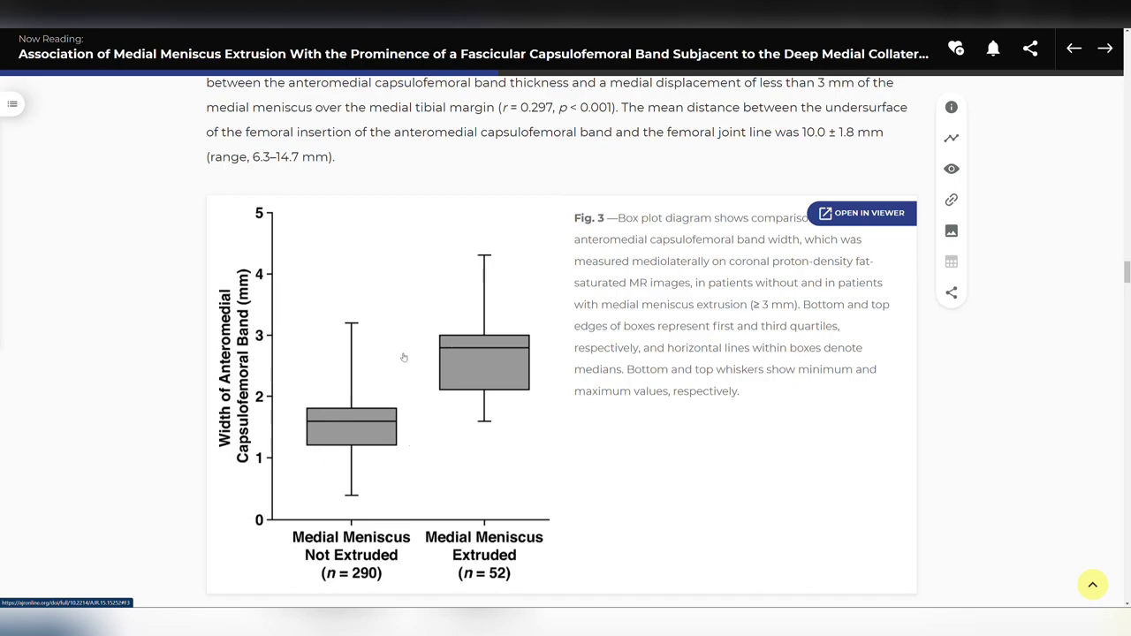
scroll(368, 319, "down", 2)
scroll(368, 319, "down", 10)
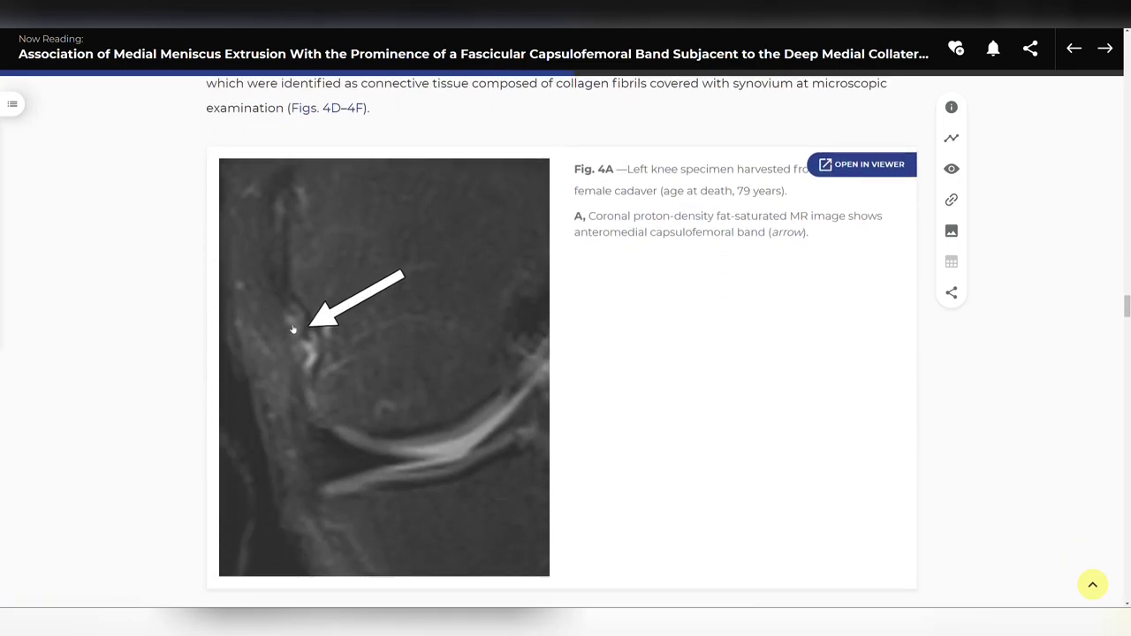
- Look through the specimen's microscopic images and highlight "anteromedial capsulofemoral band" in the article's Discussion
scroll(583, 284, "down", 12)
scroll(581, 287, "down", 13)
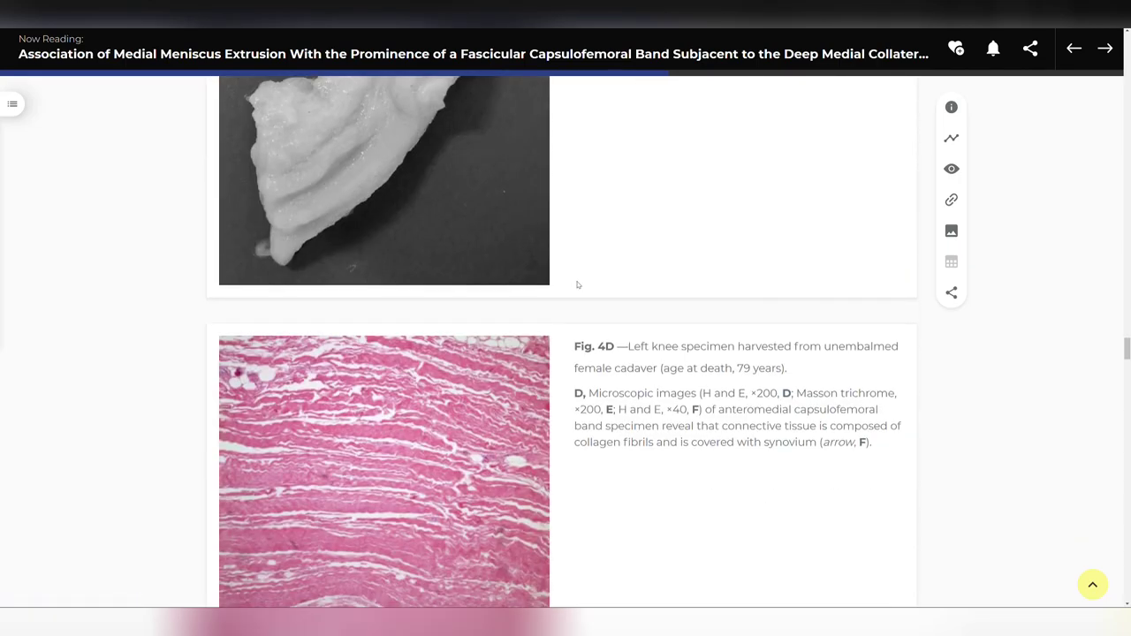
scroll(556, 311, "down", 5)
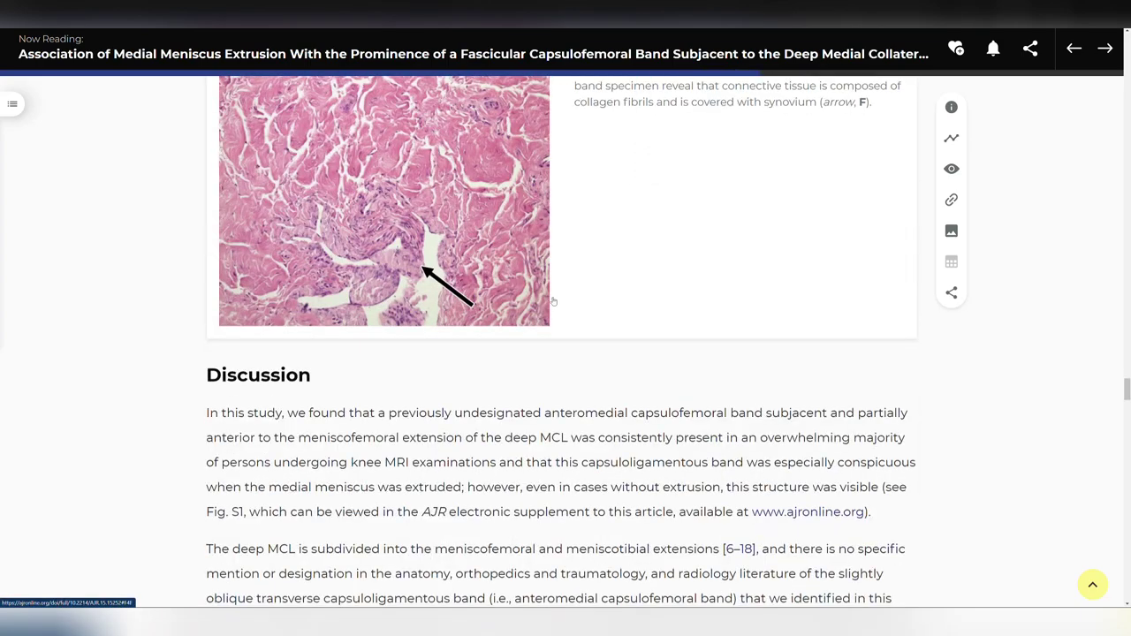
scroll(516, 241, "down", 1)
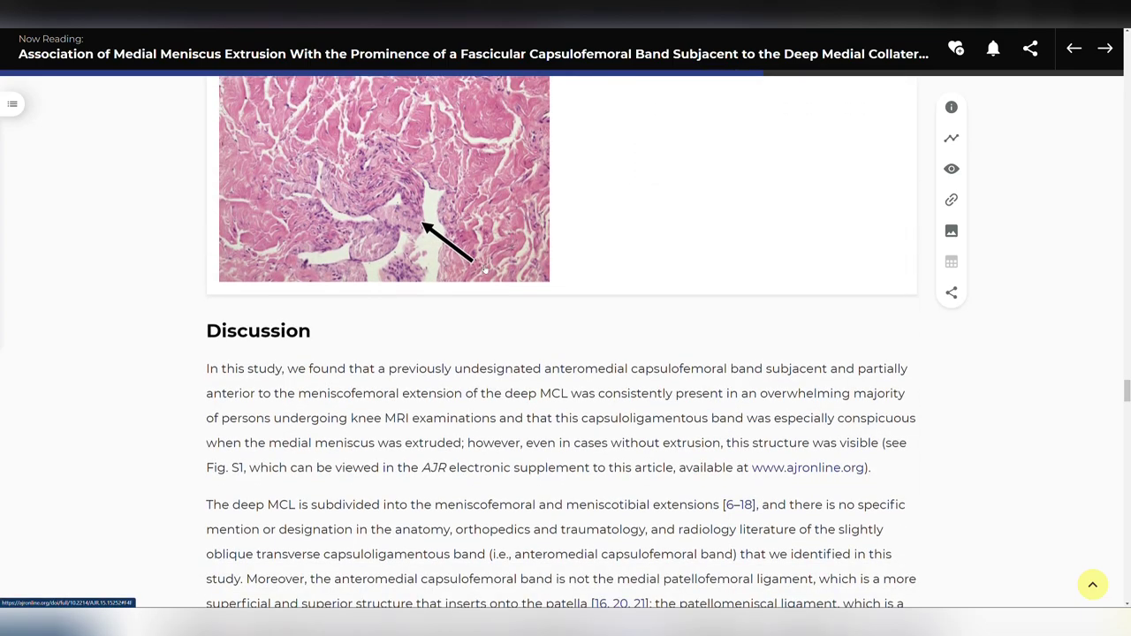
left_click_drag(551, 369, 763, 369)
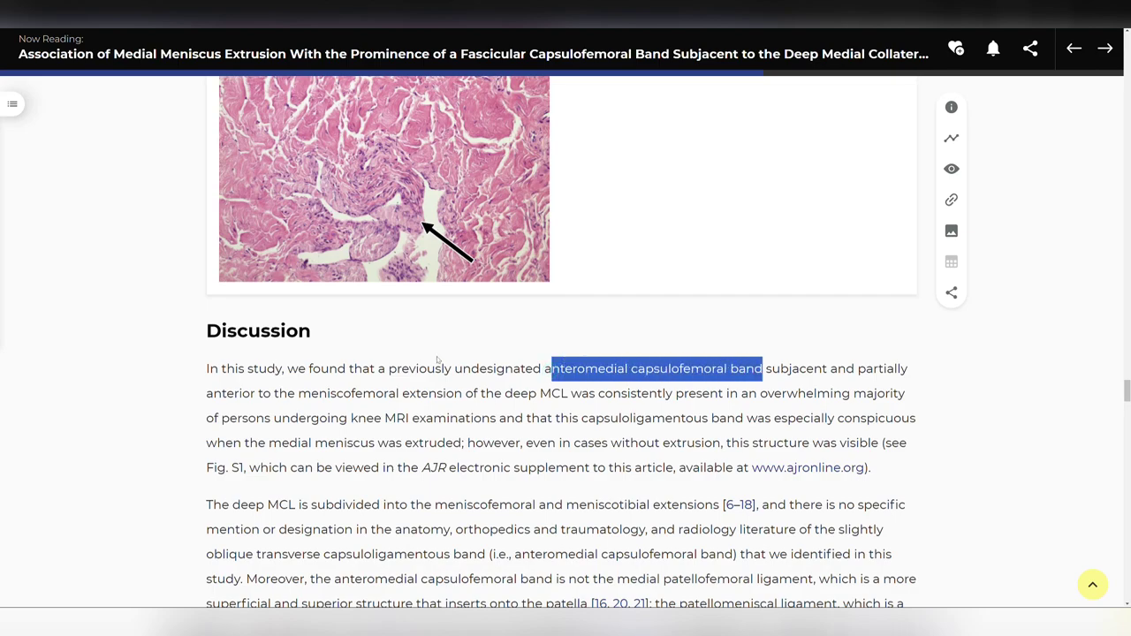